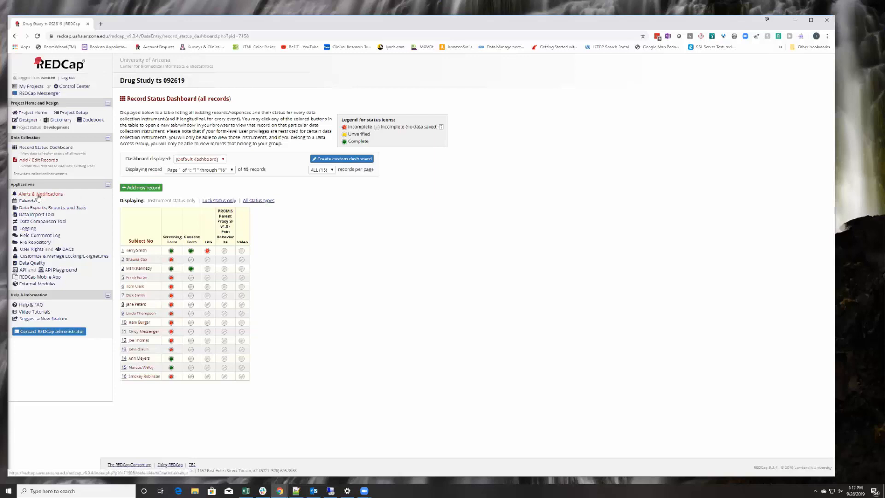
Open Alerts & Notifications from the Applications sidebar of the Drug Study project.
{"action": "left_click_drag", "start_coordinate": [17, 192], "coordinate": [61, 194]}
{"action": "left_click", "coordinate": [80, 194]}
{"action": "left_click", "coordinate": [50, 194]}
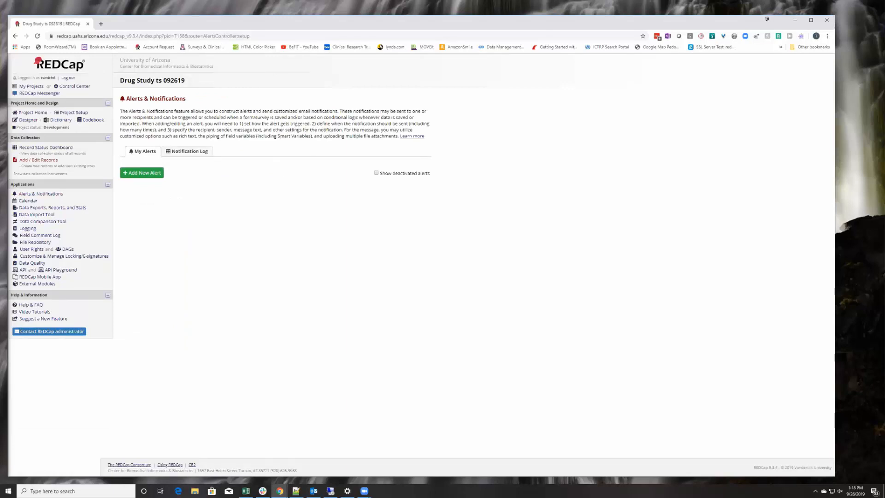
Add a new alert using the conditional-logic trigger during data import or data entry.
{"action": "left_click", "coordinate": [143, 173]}
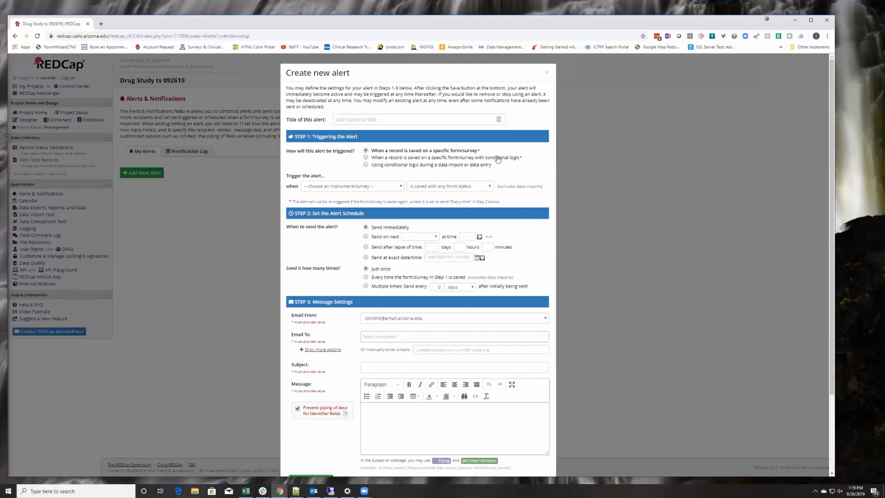
{"action": "left_click", "coordinate": [365, 165]}
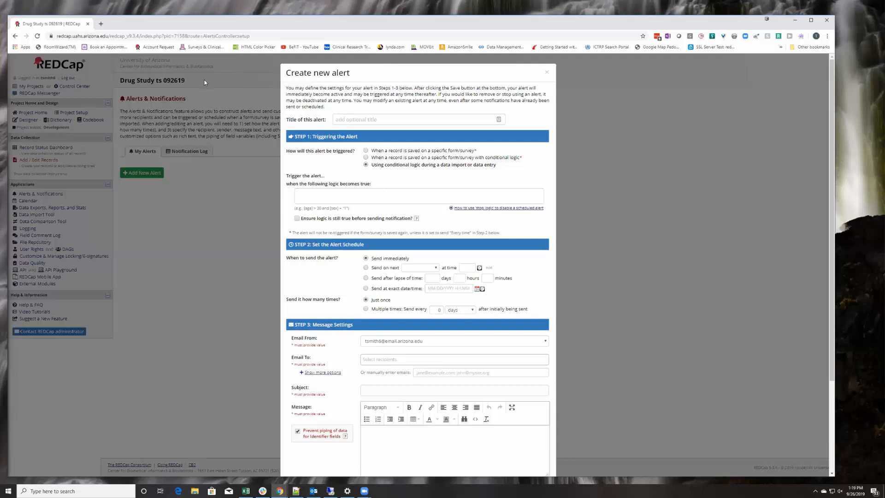
Set the alert's trigger logic to [gender] = "1" using the gender field autocomplete.
{"action": "left_click", "coordinate": [308, 194]}
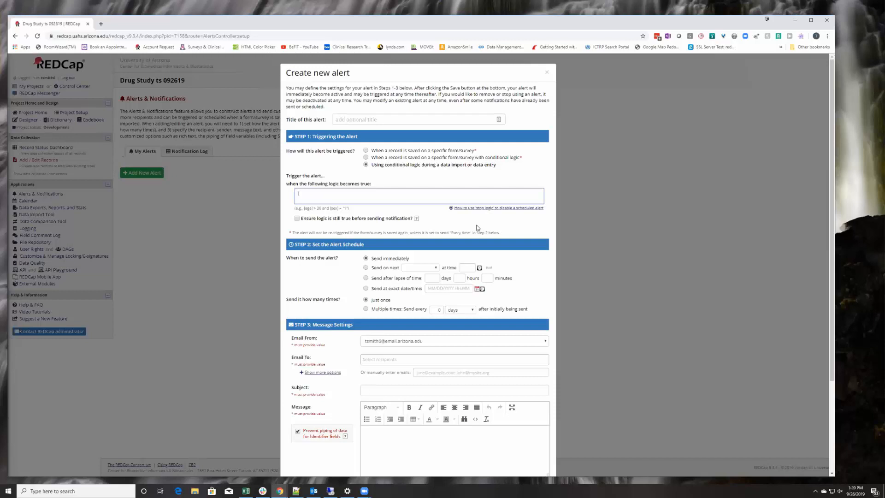
{"action": "type", "text": "e"}
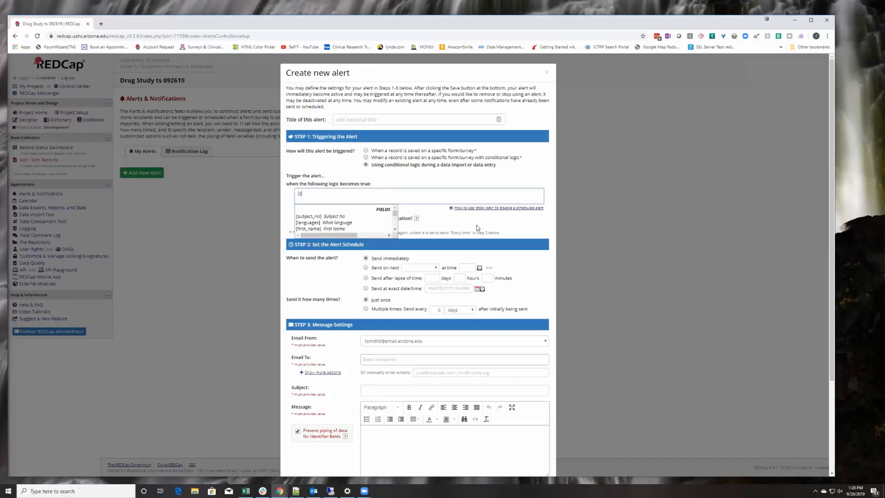
{"action": "type", "text": "e"}
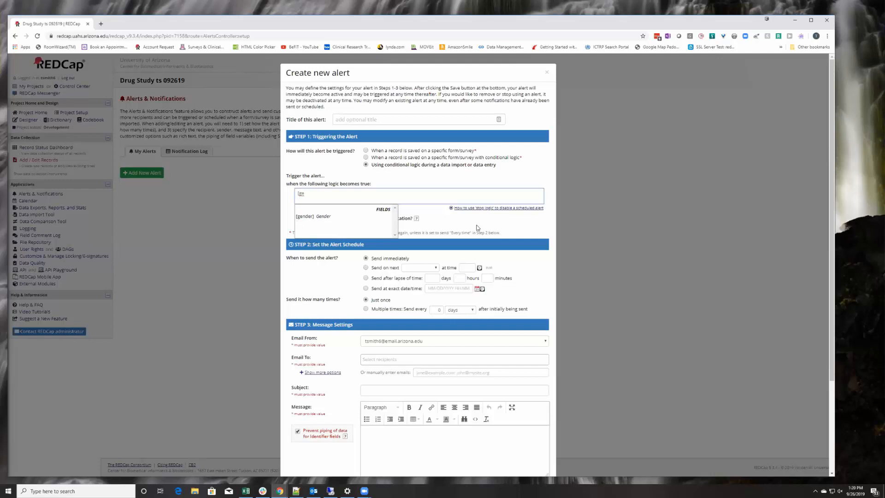
{"action": "left_click", "coordinate": [309, 220]}
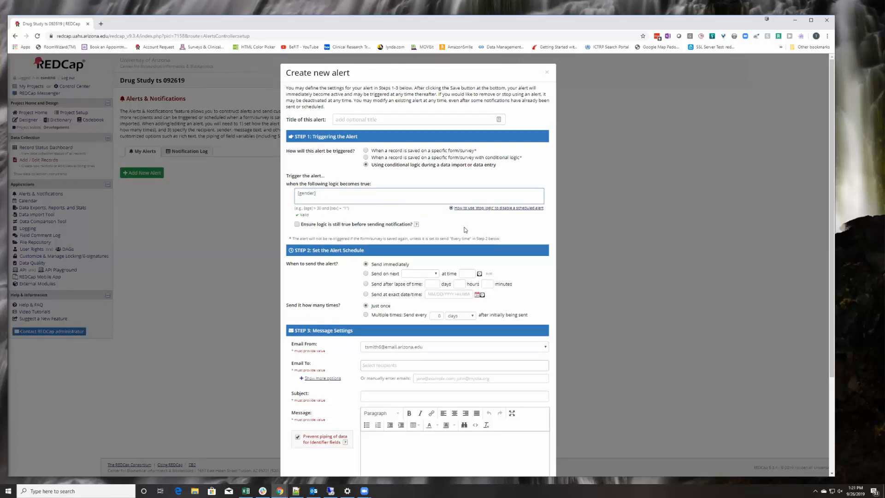
{"action": "type", "text": "="}
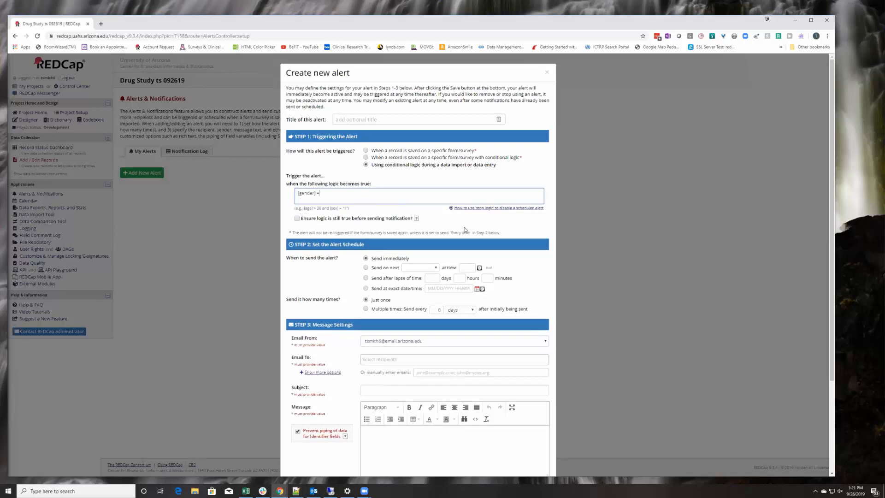
{"action": "type", "text": " 1"}
{"action": "key", "text": "BackSpace"}
{"action": "type", "text": "\"1\""}
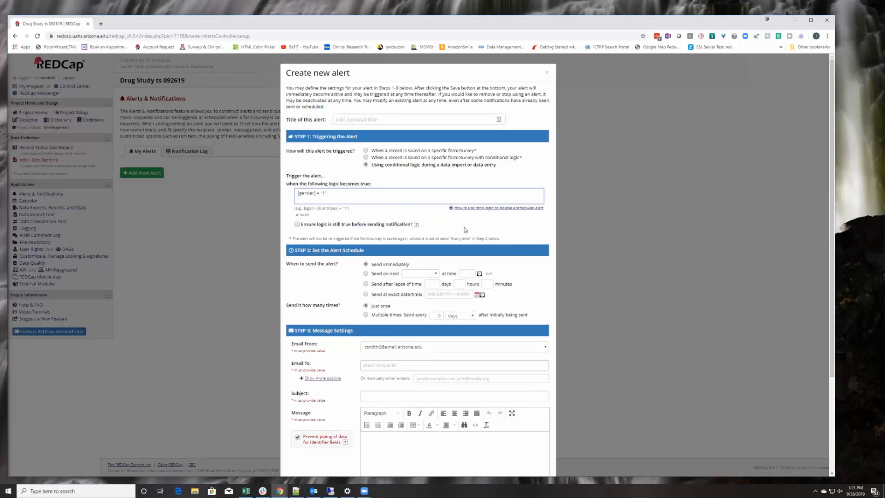
Choose the generic REDCap address as the alert's Email From sender.
{"action": "scroll", "coordinate": [352, 260], "scroll_direction": "down", "scroll_amount": 1}
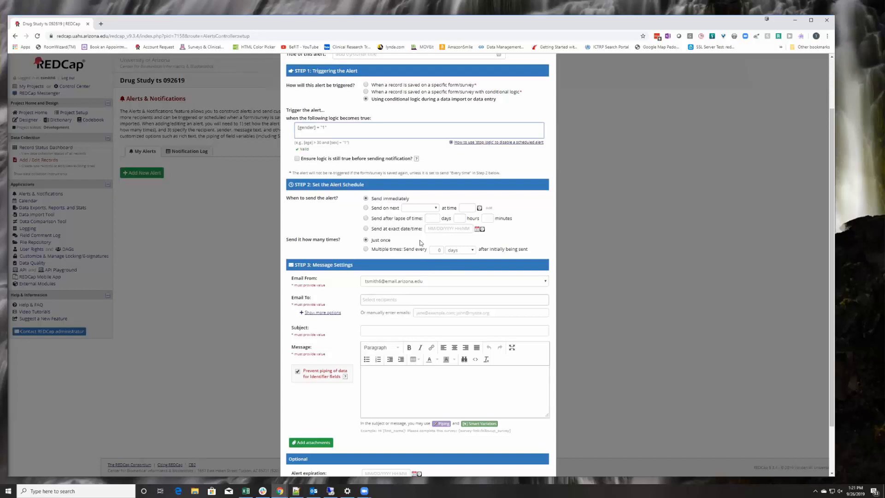
{"action": "scroll", "coordinate": [420, 244], "scroll_direction": "up", "scroll_amount": 1}
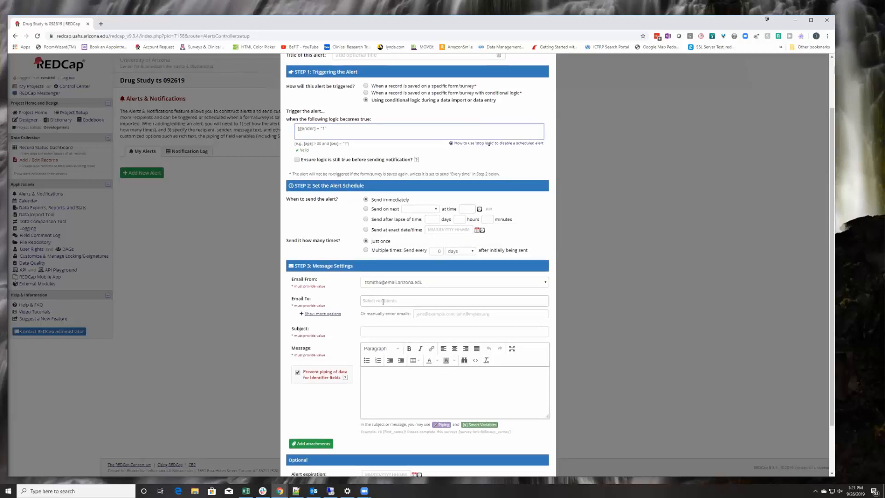
{"action": "left_click", "coordinate": [443, 284]}
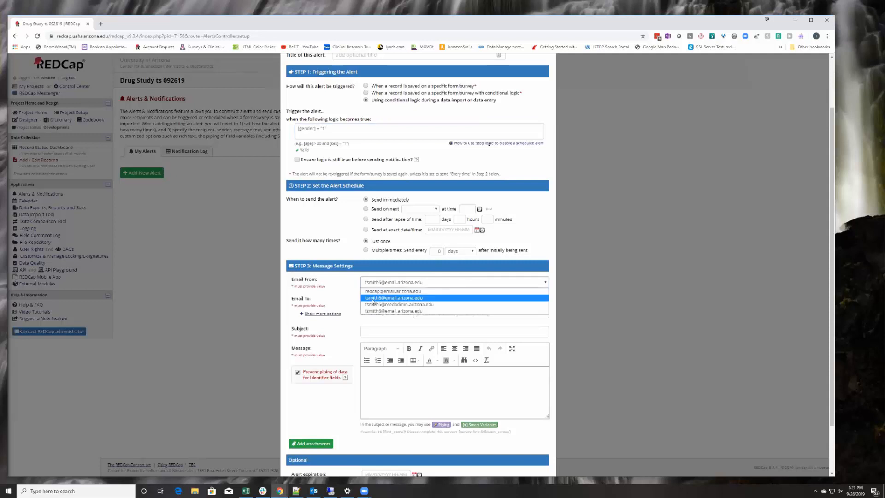
{"action": "left_click", "coordinate": [387, 292]}
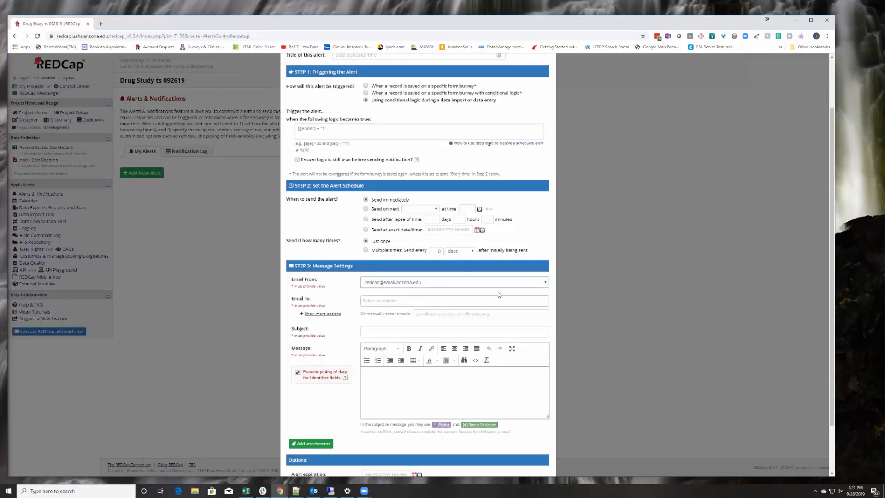
{"action": "left_click", "coordinate": [545, 285]}
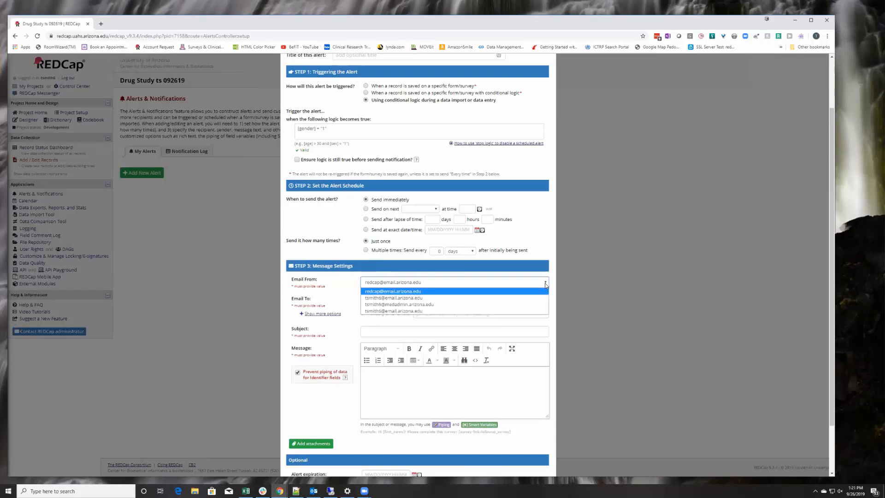
{"action": "left_click", "coordinate": [429, 282]}
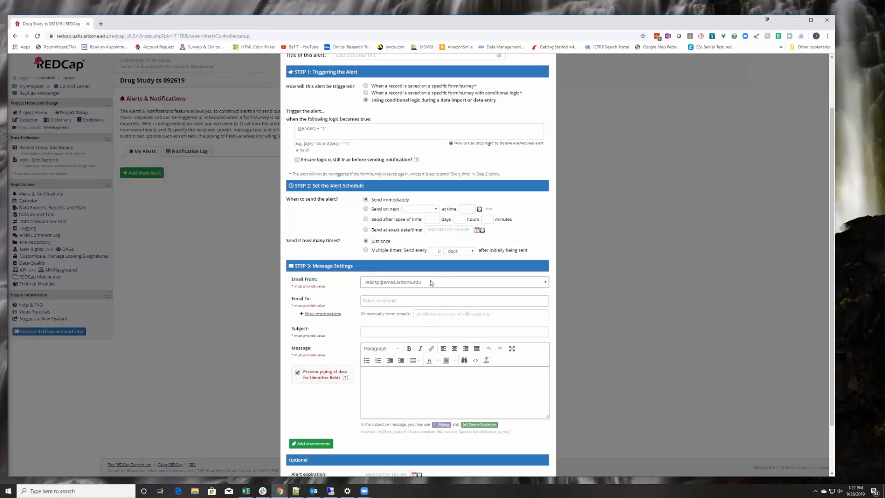
{"action": "scroll", "coordinate": [430, 282], "scroll_direction": "down", "scroll_amount": 1}
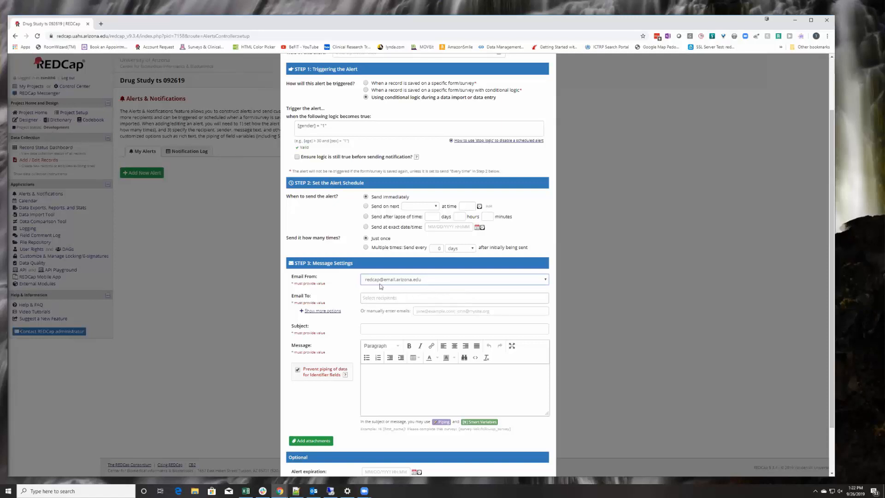
Add a project user as recipient and set the subject to 'New male participant'.
{"action": "left_click", "coordinate": [371, 298]}
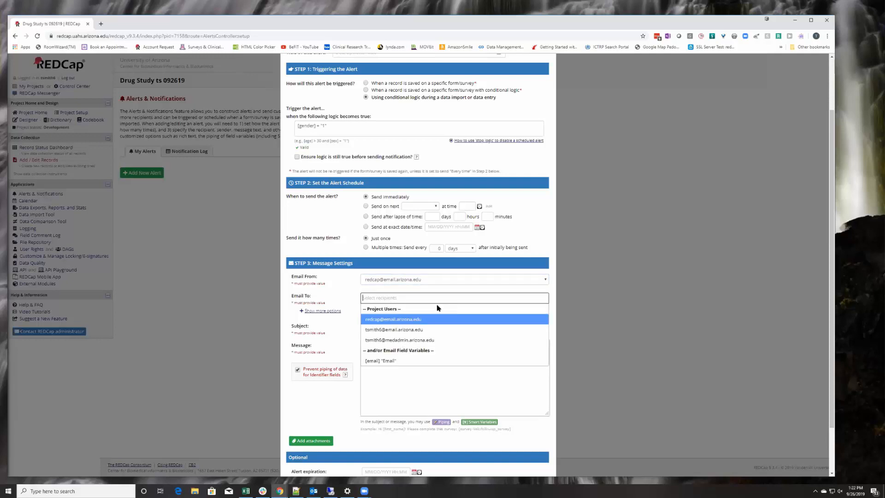
{"action": "left_click", "coordinate": [379, 331]}
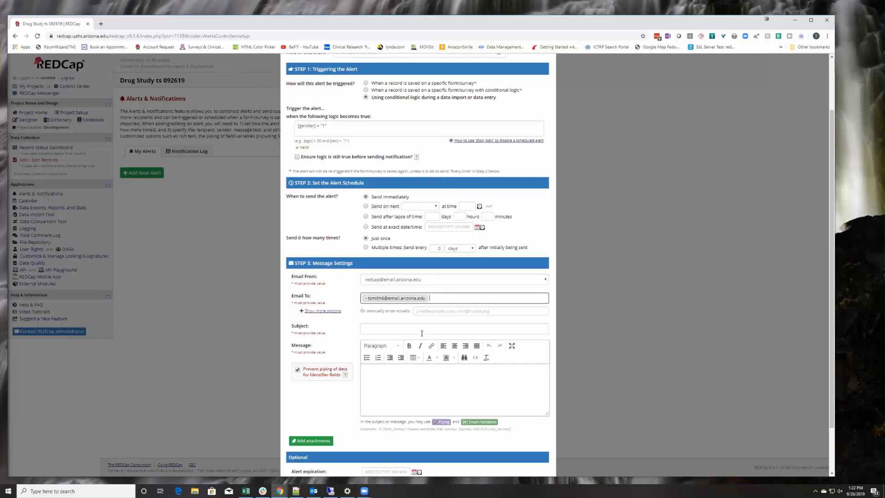
{"action": "left_click", "coordinate": [390, 329]}
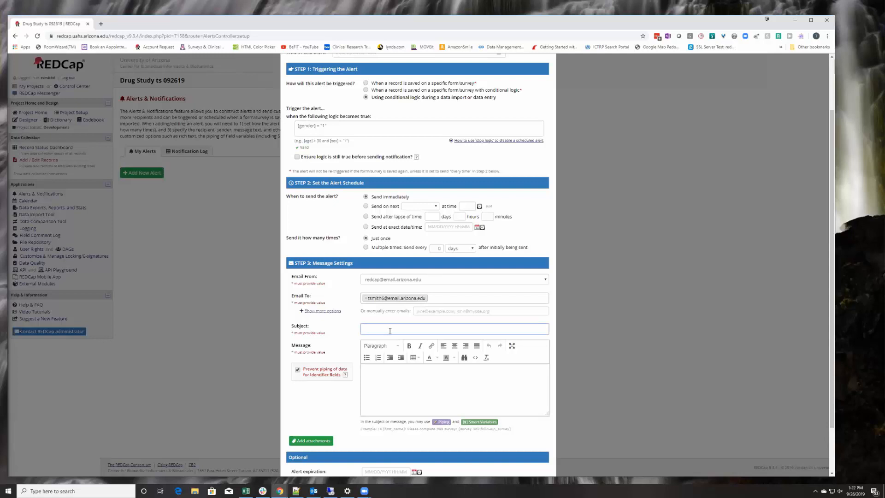
{"action": "type", "text": "New male participat"}
{"action": "left_click", "coordinate": [383, 383]}
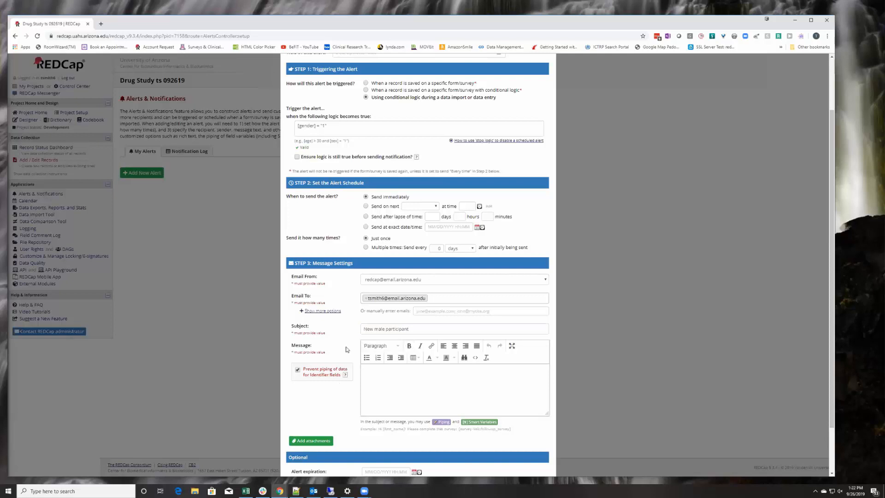
Allow identifier piping, write the message ending 'His record id is [subject_no]', and save.
{"action": "left_click", "coordinate": [297, 369]}
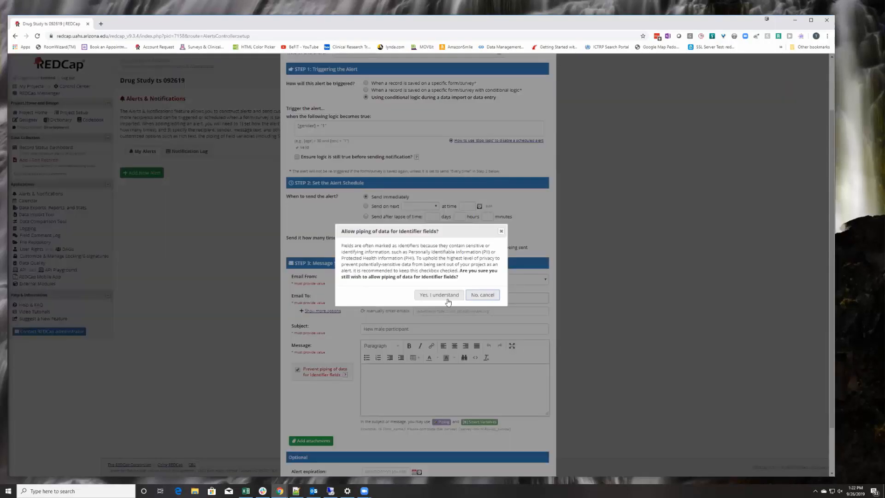
{"action": "left_click", "coordinate": [439, 294]}
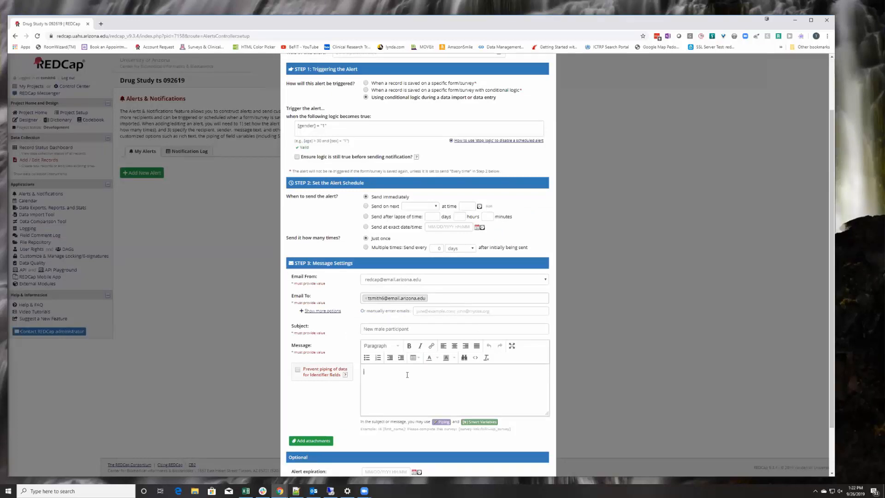
{"action": "type", "text": "You have a new male participant. His record id is [subj"}
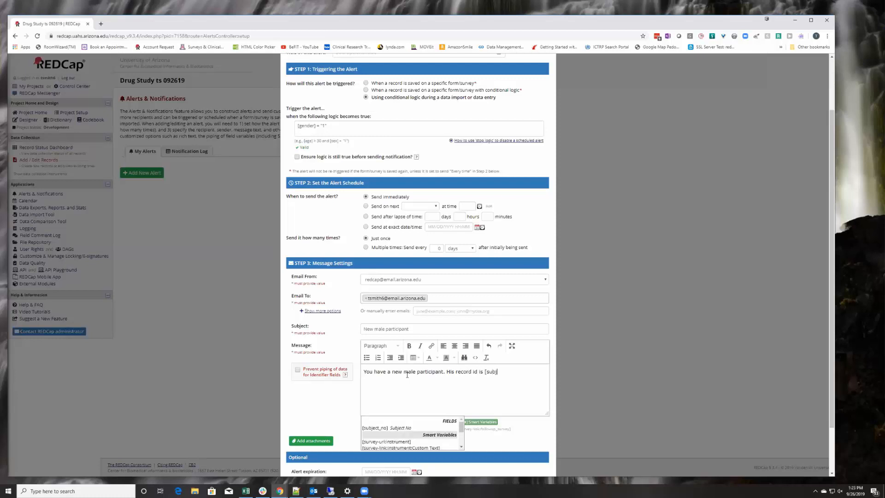
{"action": "type", "text": "ect_no]"}
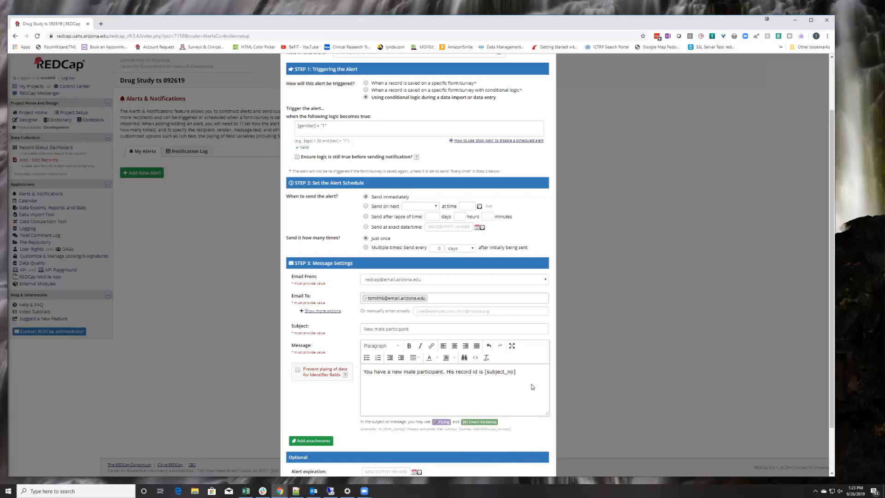
{"action": "scroll", "coordinate": [340, 458], "scroll_direction": "down", "scroll_amount": 1}
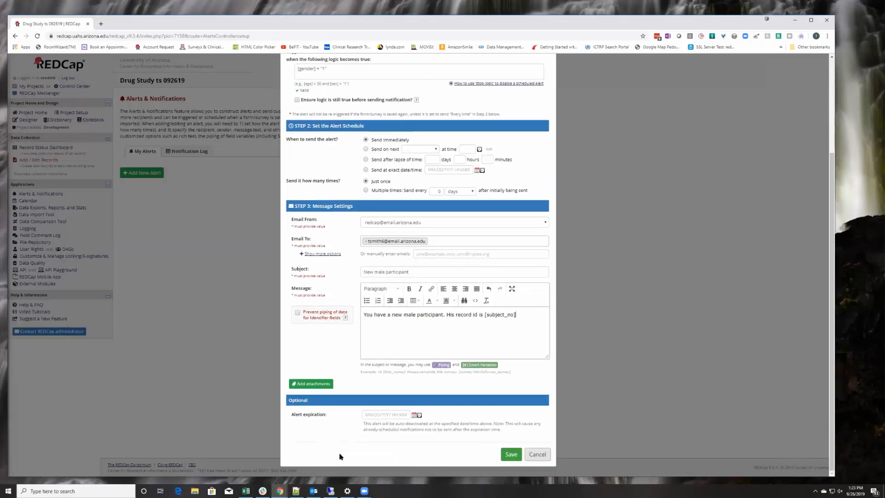
{"action": "left_click", "coordinate": [510, 455]}
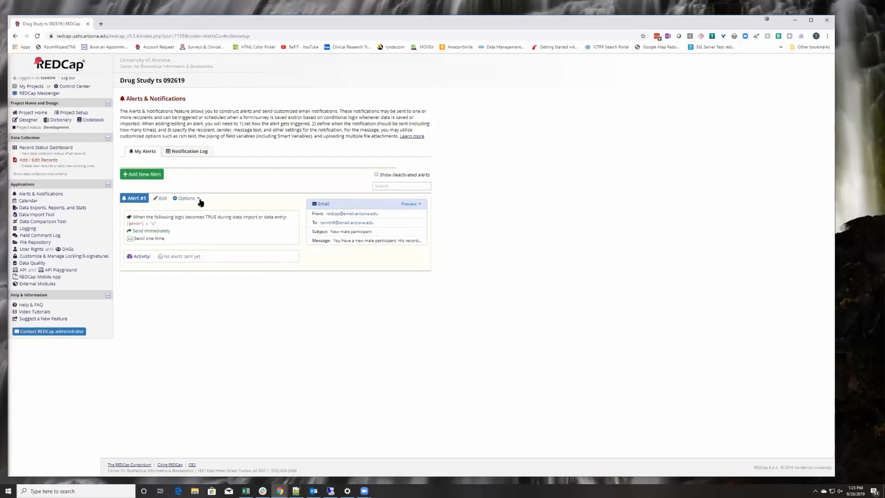
{"action": "left_click", "coordinate": [198, 198]}
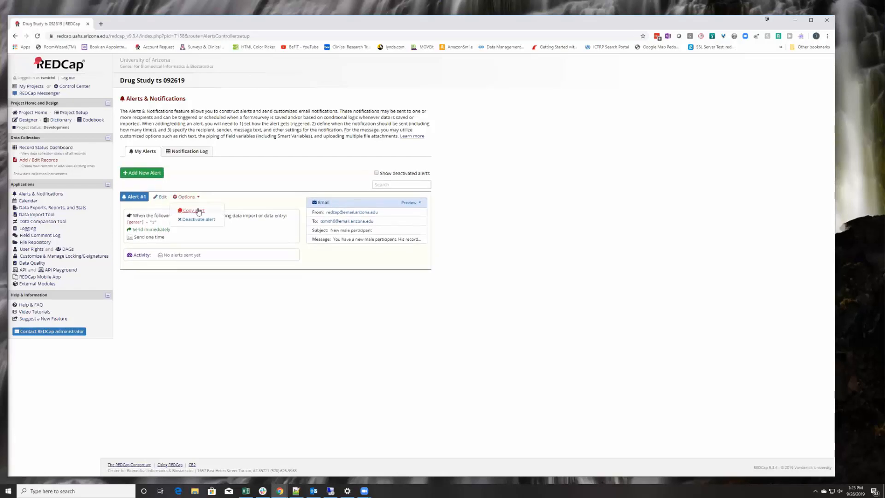
{"action": "left_click", "coordinate": [290, 338]}
Open new Subject 17's Screening Form and enter the participant's first and last name.
{"action": "left_click", "coordinate": [38, 161]}
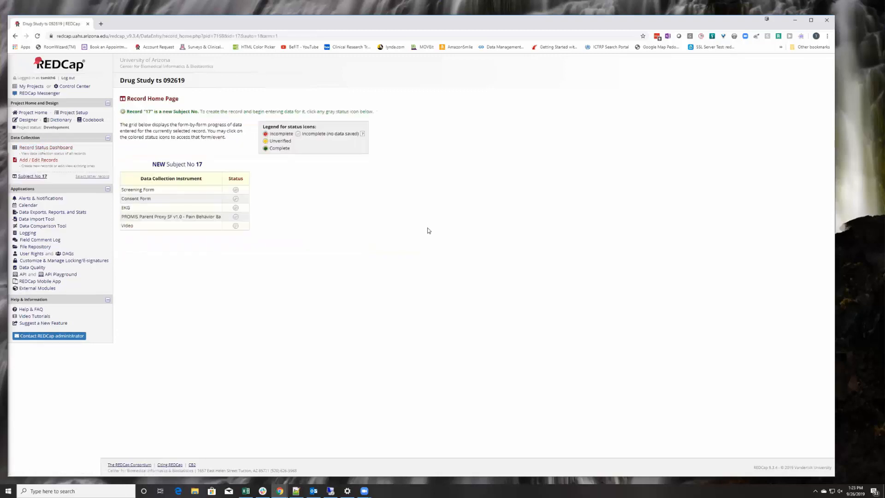
{"action": "left_click", "coordinate": [236, 190]}
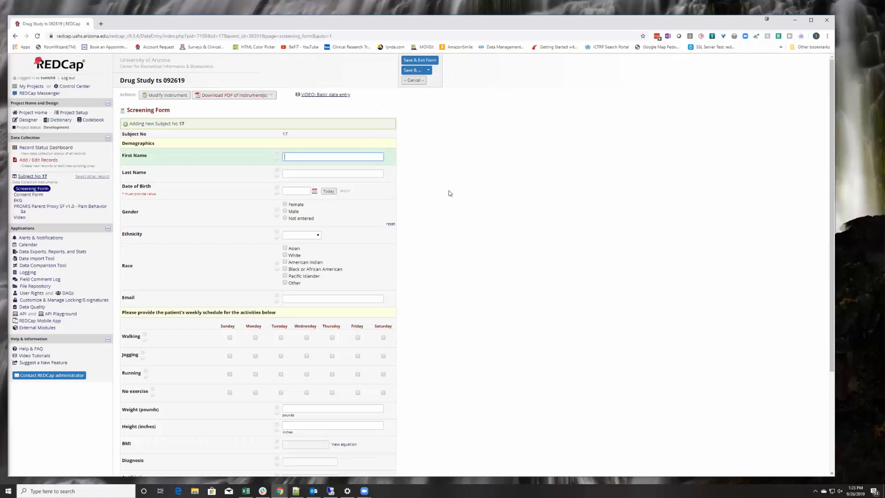
{"action": "key", "text": "Tab"}
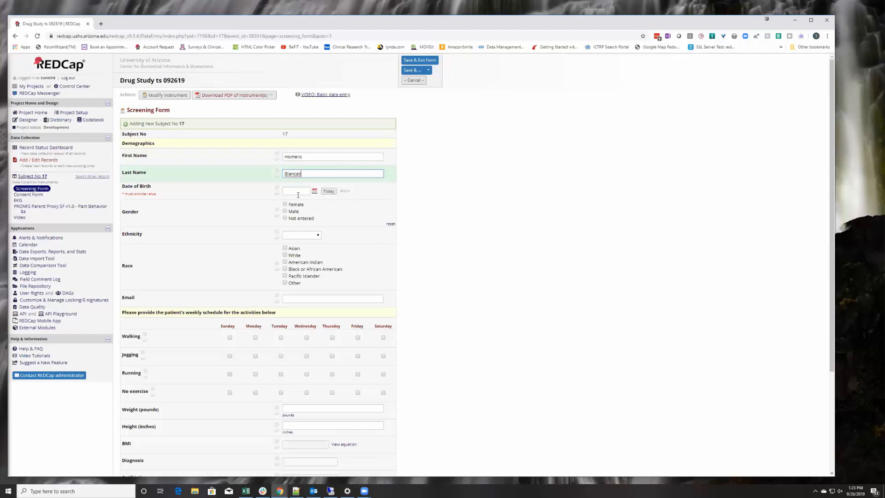
{"action": "left_click", "coordinate": [297, 191]}
{"action": "left_click", "coordinate": [314, 191]}
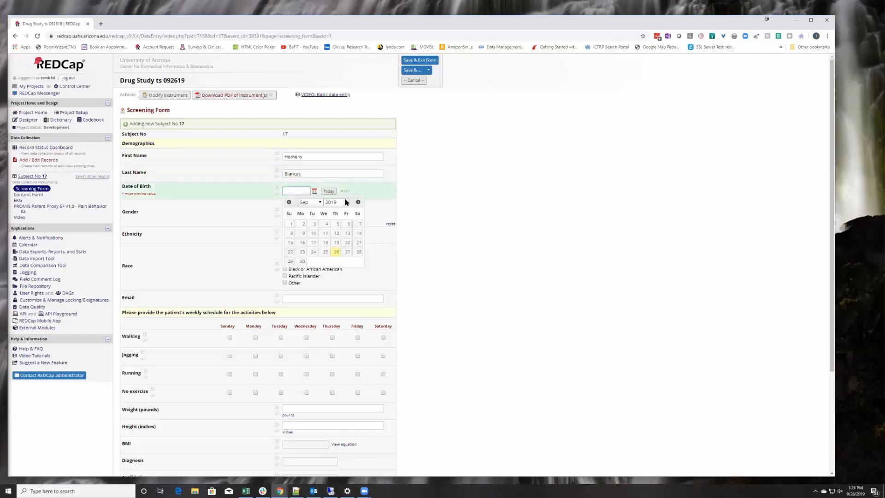
{"action": "left_click", "coordinate": [345, 202]}
{"action": "left_click_drag", "start_coordinate": [344, 316], "coordinate": [338, 259]}
{"action": "left_click", "coordinate": [339, 260]}
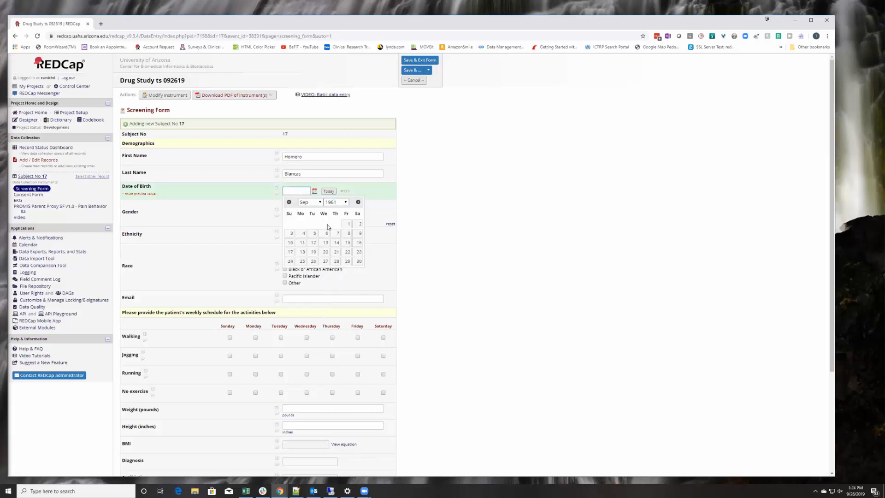
{"action": "left_click", "coordinate": [314, 234]}
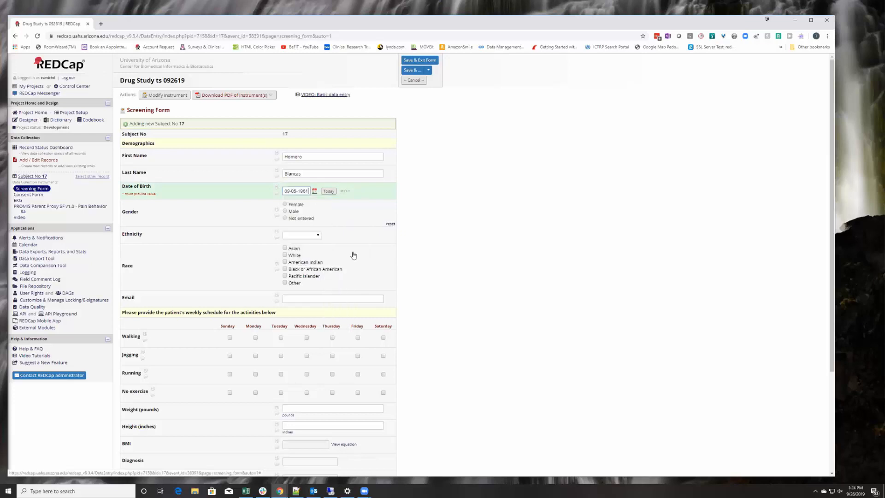
{"action": "left_click", "coordinate": [285, 212]}
{"action": "left_click", "coordinate": [302, 235]}
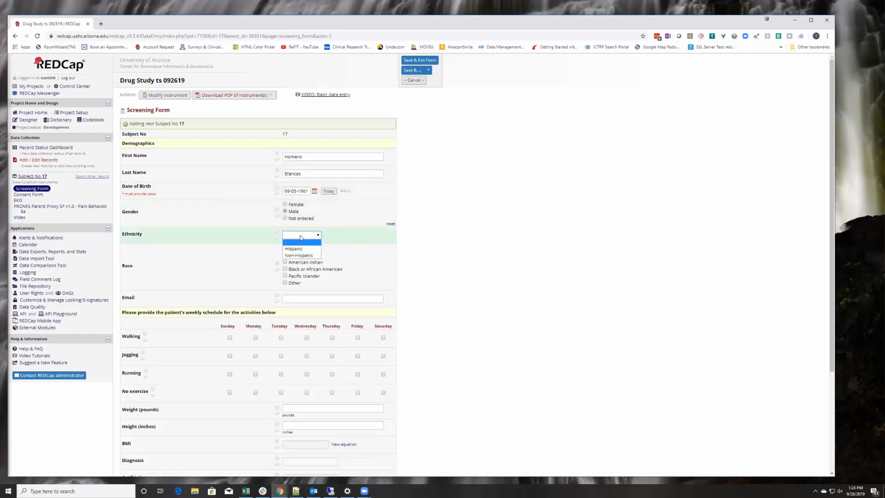
{"action": "left_click", "coordinate": [295, 243]}
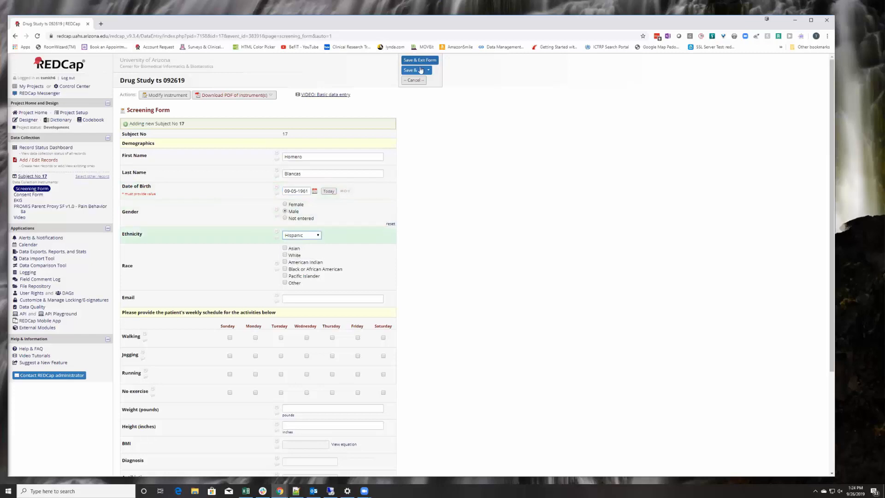
{"action": "left_click", "coordinate": [407, 60]}
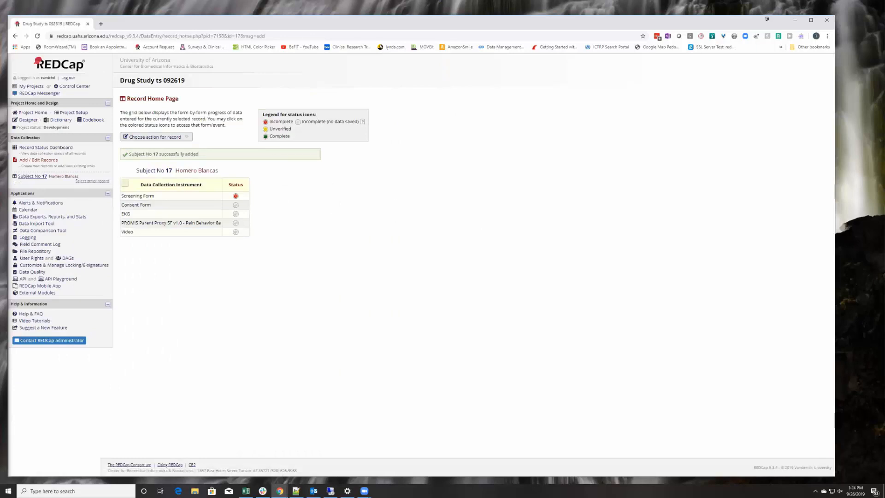
{"action": "key", "text": "alt+Tab"}
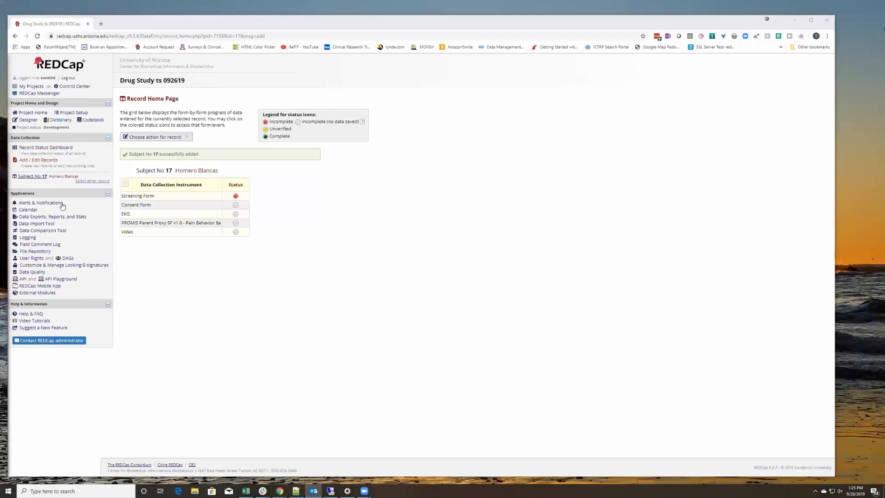
Return to Alerts & Notifications, start a conditional-logic alert, then close it unsaved.
{"action": "left_click", "coordinate": [56, 203]}
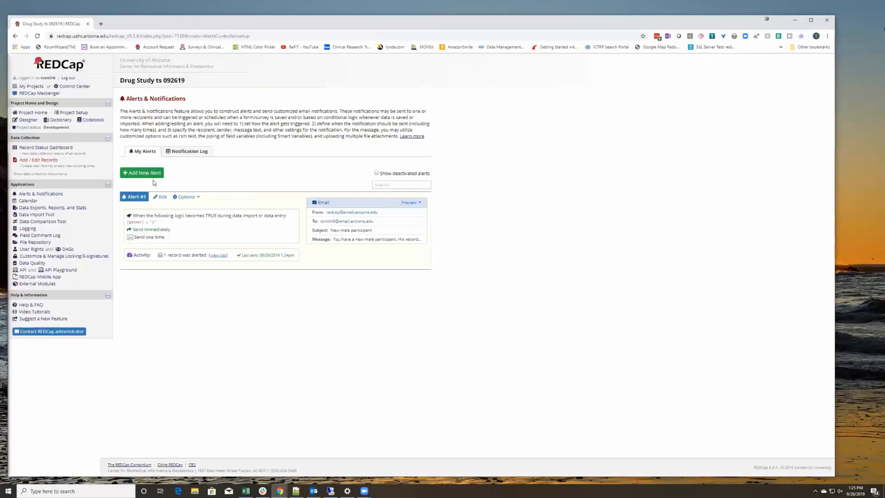
{"action": "left_click", "coordinate": [138, 175]}
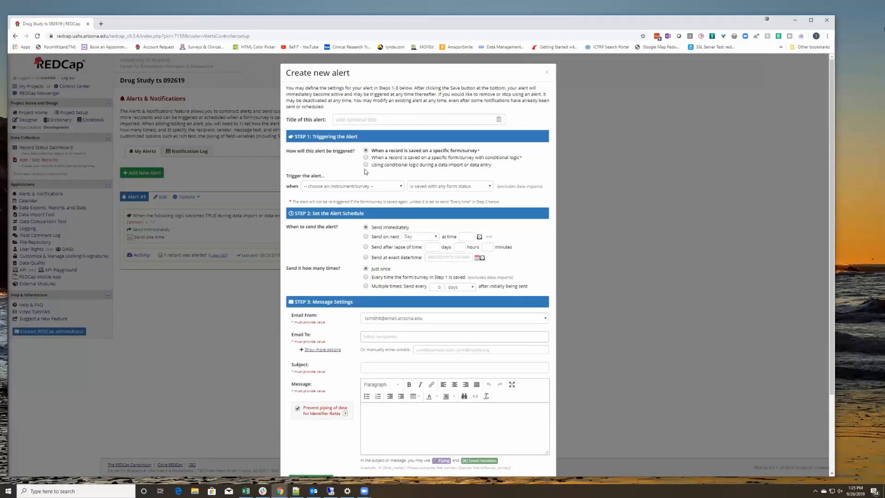
{"action": "left_click", "coordinate": [365, 165]}
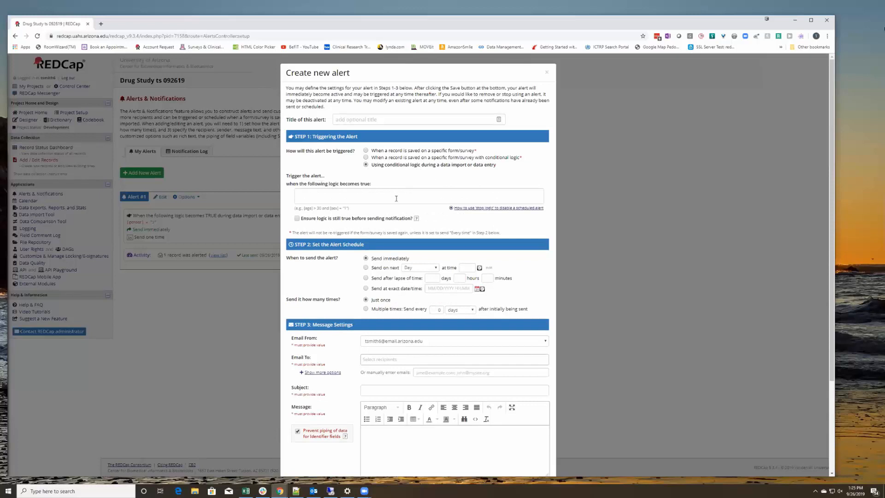
{"action": "left_click", "coordinate": [546, 73]}
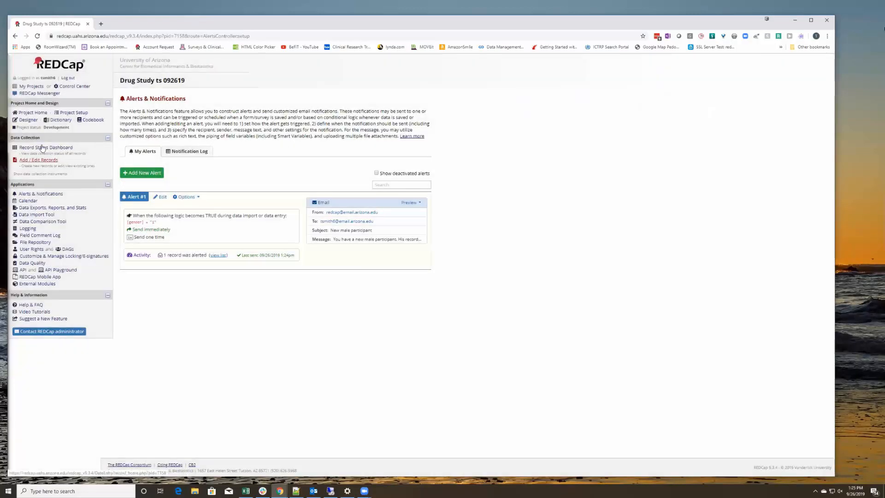
Inspect the EKG instrument's fields in the Designer, then go back to Alerts & Notifications.
{"action": "left_click", "coordinate": [28, 120]}
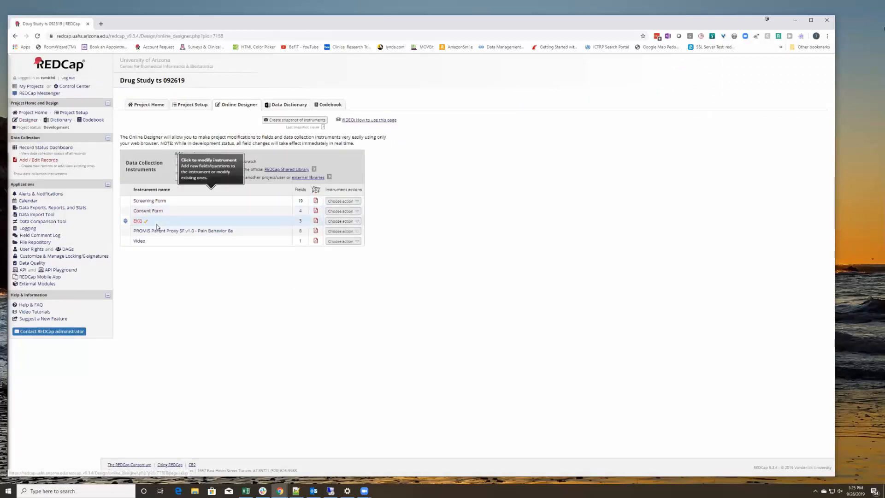
{"action": "left_click", "coordinate": [137, 221]}
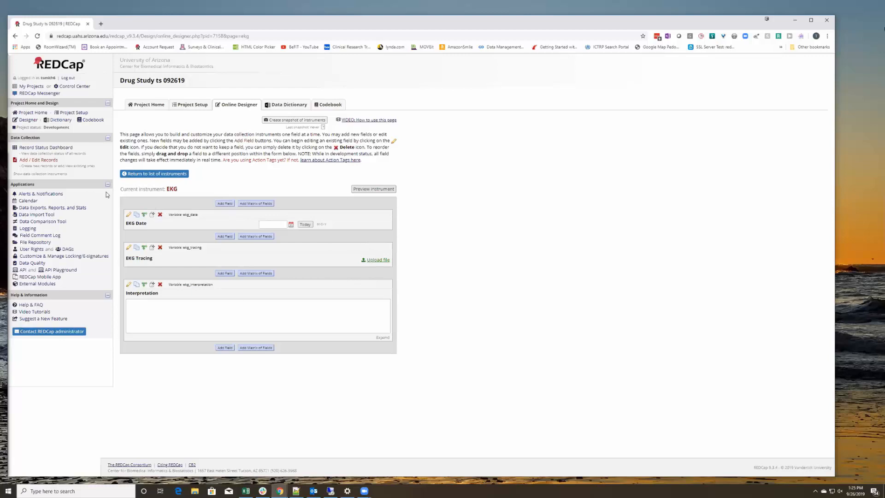
{"action": "left_click", "coordinate": [50, 194]}
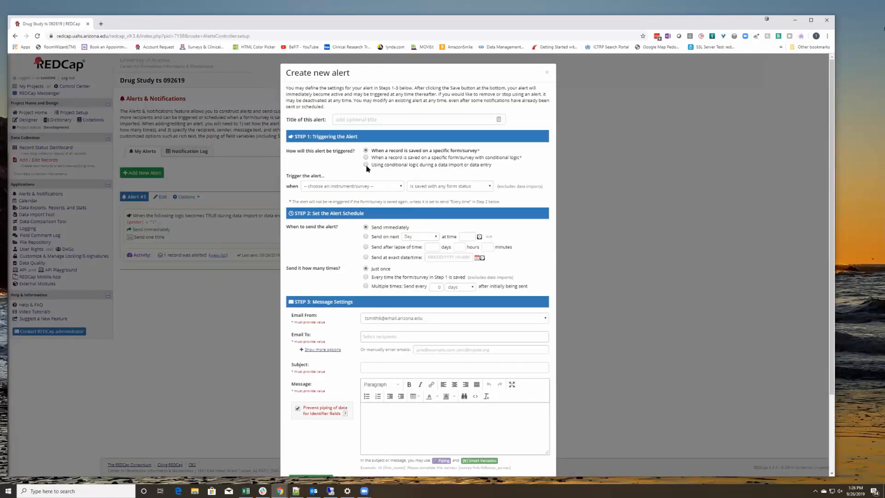
Trigger the second alert by conditional logic [ekg_date] > 1/1/19.
{"action": "left_click", "coordinate": [366, 165]}
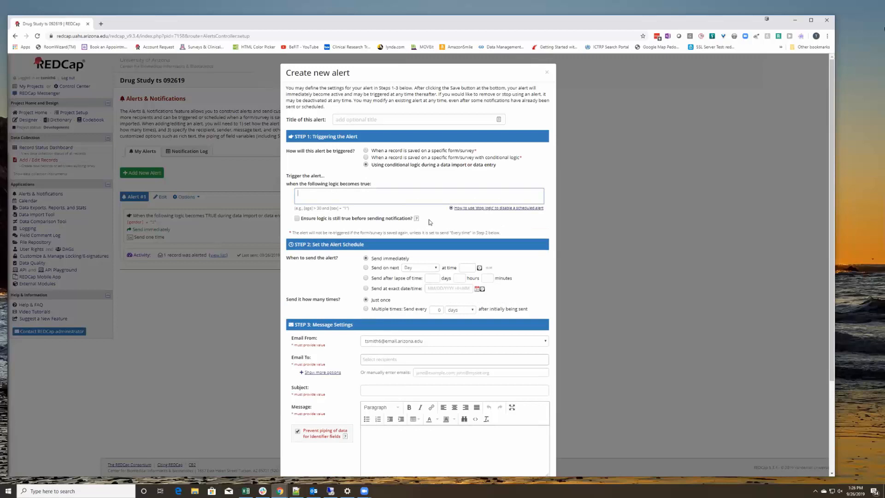
{"action": "type", "text": "[ekg"}
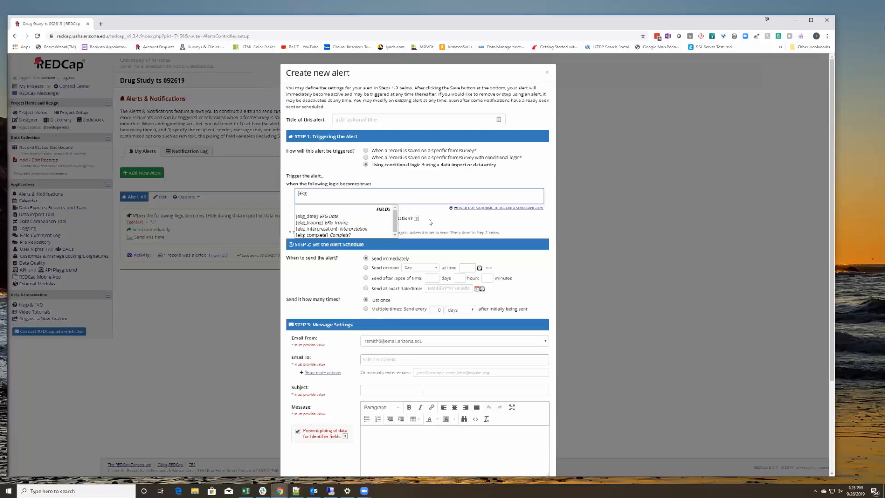
{"action": "left_click", "coordinate": [317, 216]}
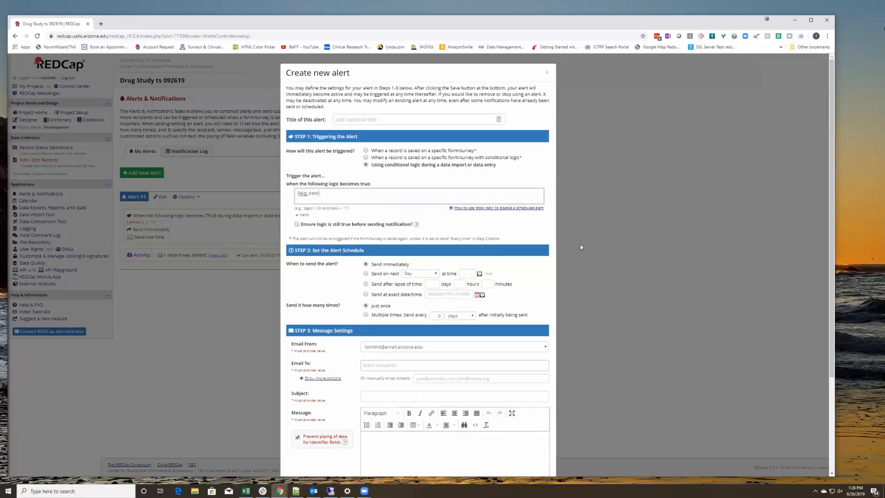
{"action": "type", "text": ">"}
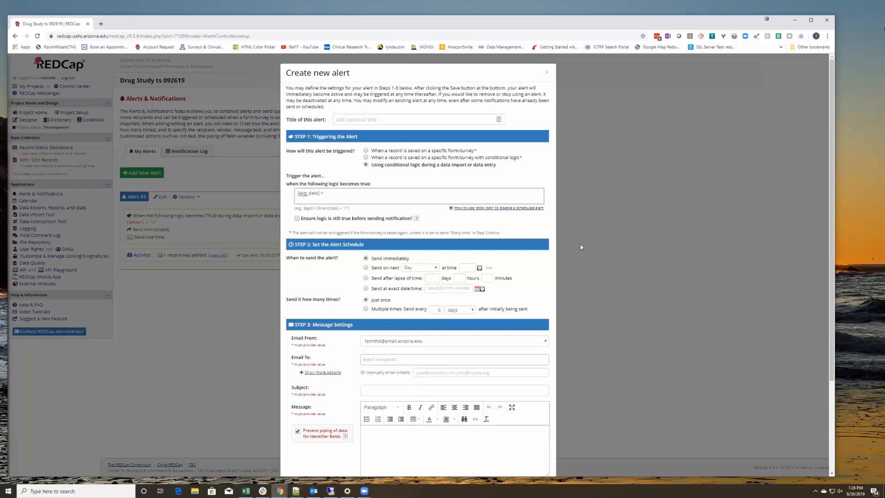
{"action": "type", "text": " 1/1/19"}
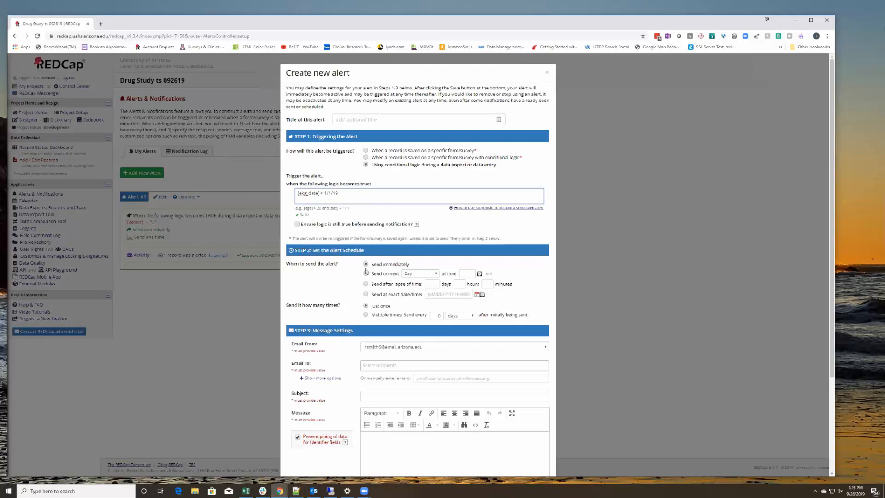
Set the alert's sender to the REDCap system address and the listed user as recipient.
{"action": "scroll", "coordinate": [430, 309], "scroll_direction": "down", "scroll_amount": 2}
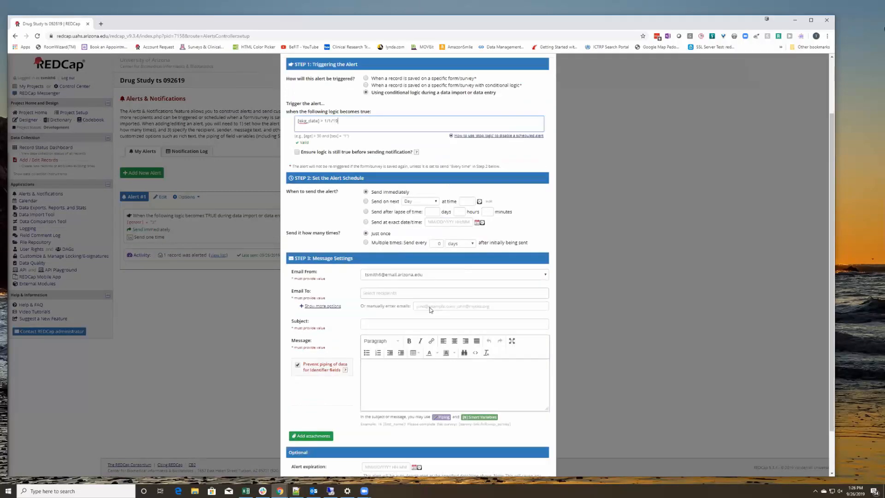
{"action": "scroll", "coordinate": [430, 309], "scroll_direction": "down", "scroll_amount": 1}
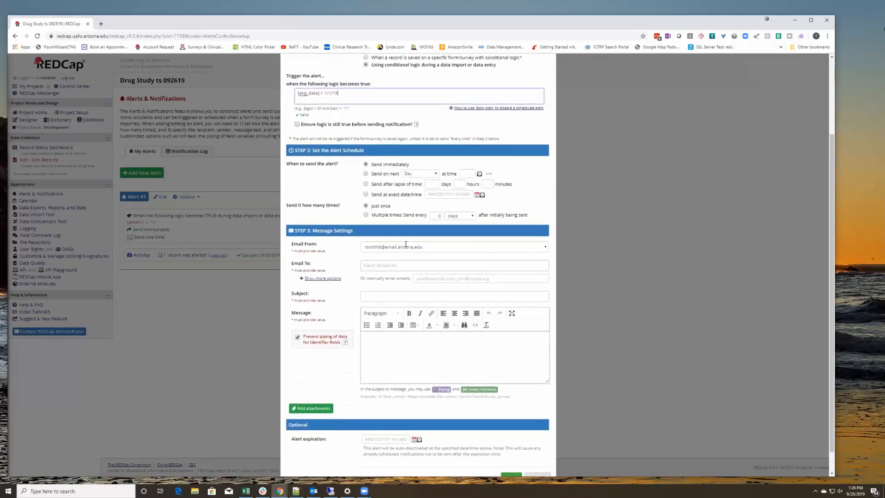
{"action": "left_click", "coordinate": [443, 249]}
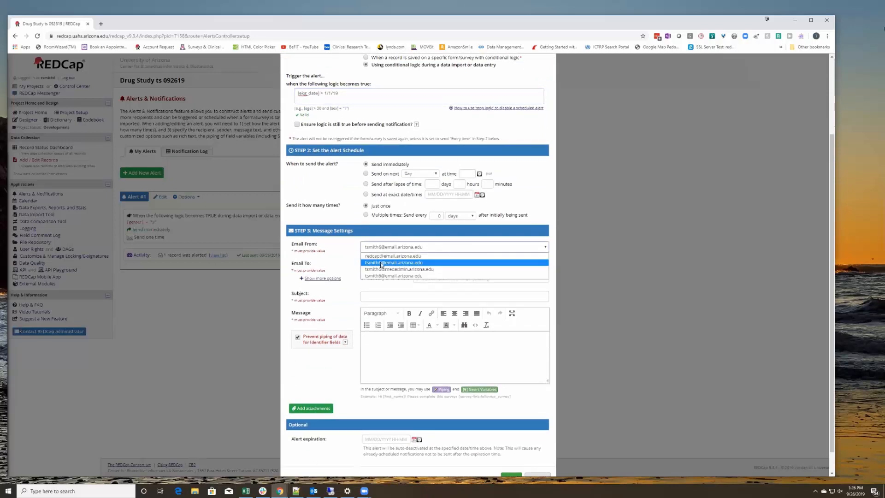
{"action": "left_click", "coordinate": [372, 256]}
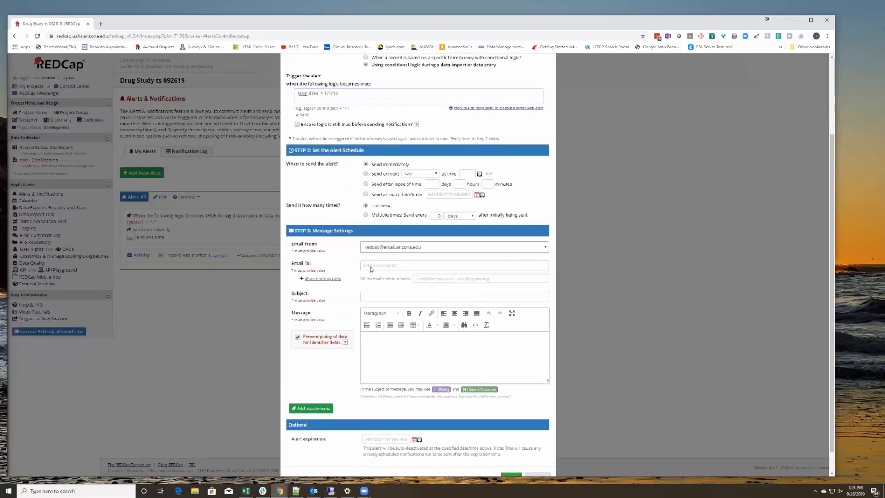
{"action": "left_click", "coordinate": [372, 266]}
{"action": "left_click", "coordinate": [394, 298]}
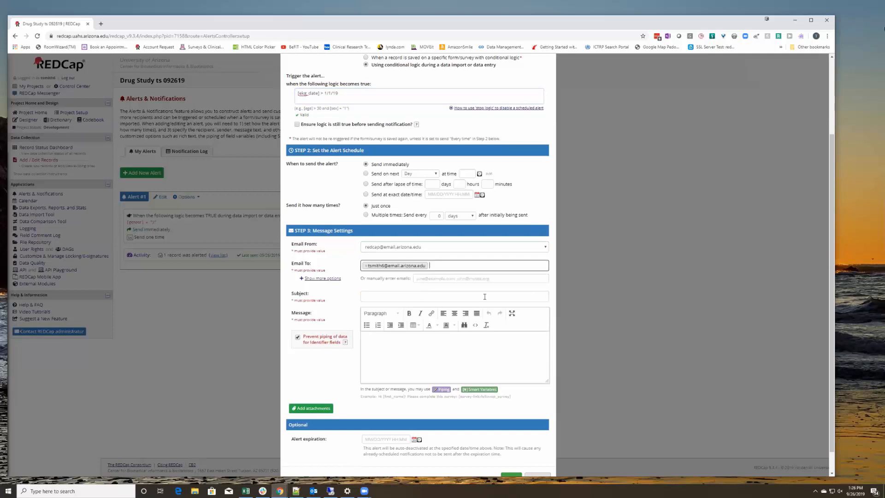
Give the alert subject 'New EKG' and a message ending 'Record id = [subject_no]', with attachments shown.
{"action": "scroll", "coordinate": [355, 266], "scroll_direction": "down", "scroll_amount": 1}
{"action": "left_click", "coordinate": [376, 272]}
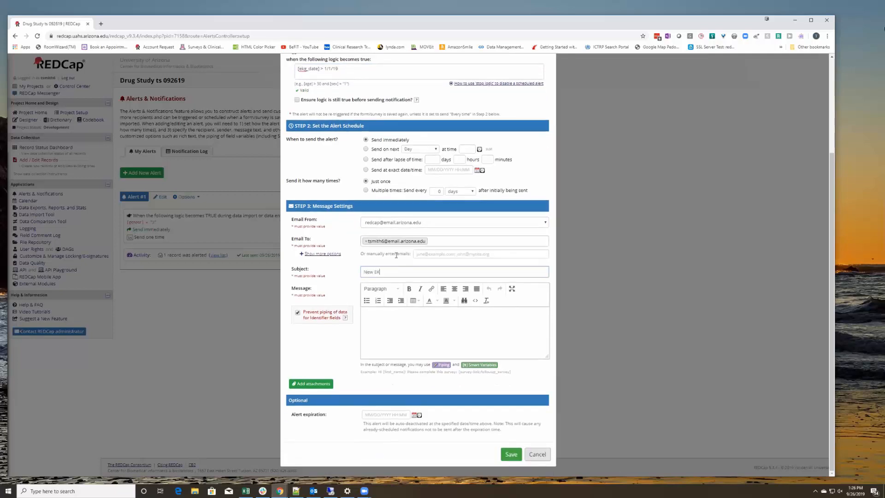
{"action": "left_click", "coordinate": [389, 321]}
{"action": "type", "text": "You have"}
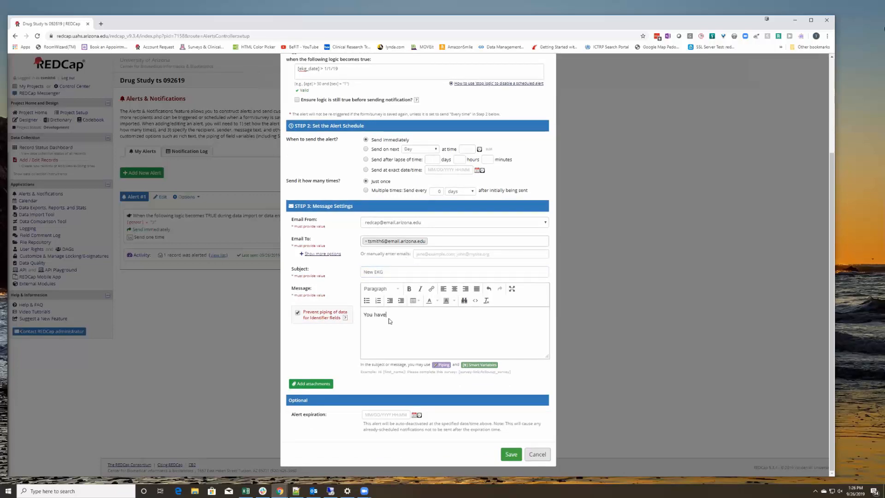
{"action": "type", "text": " a new EKG. It is attached to this email"}
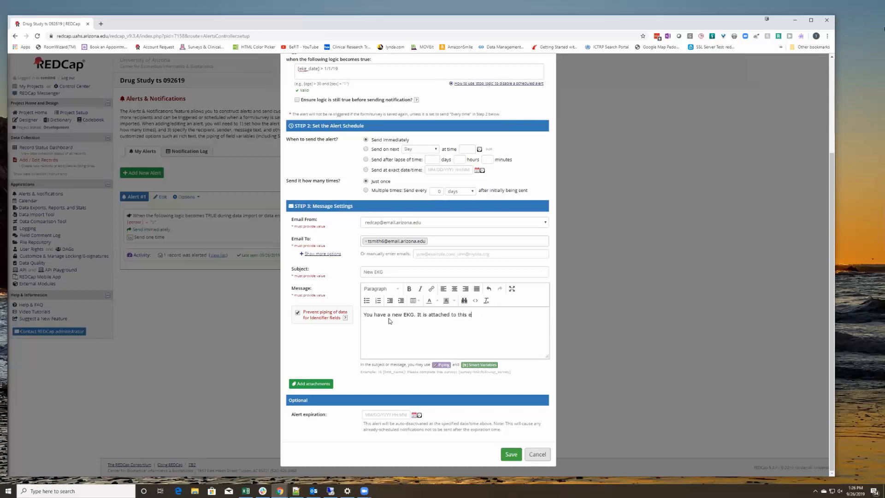
{"action": "type", "text": ". Record id = ["}
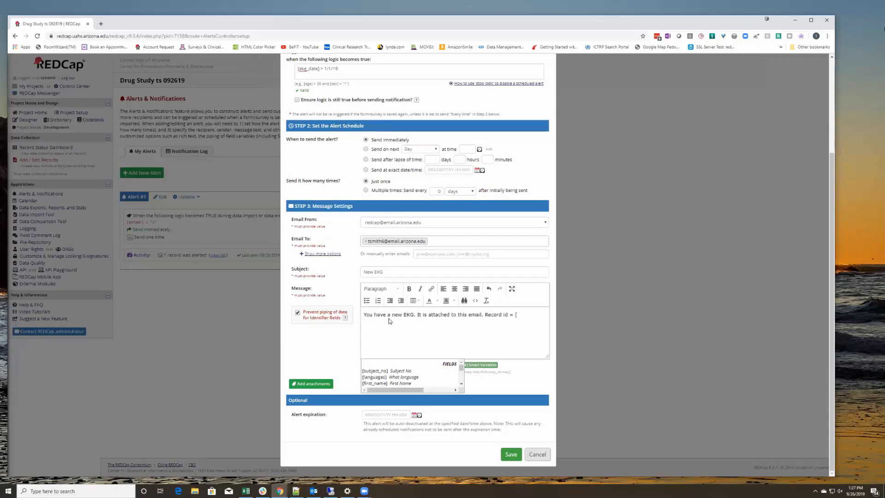
{"action": "type", "text": "su"}
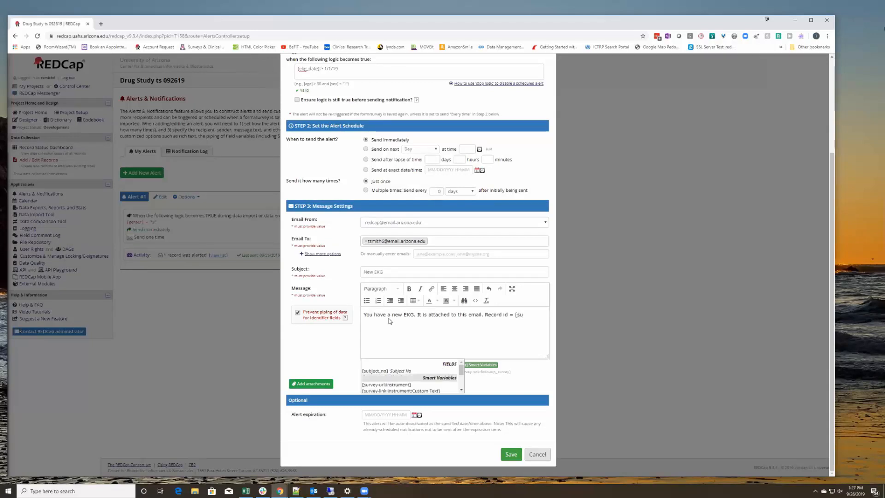
{"action": "left_click", "coordinate": [385, 371]}
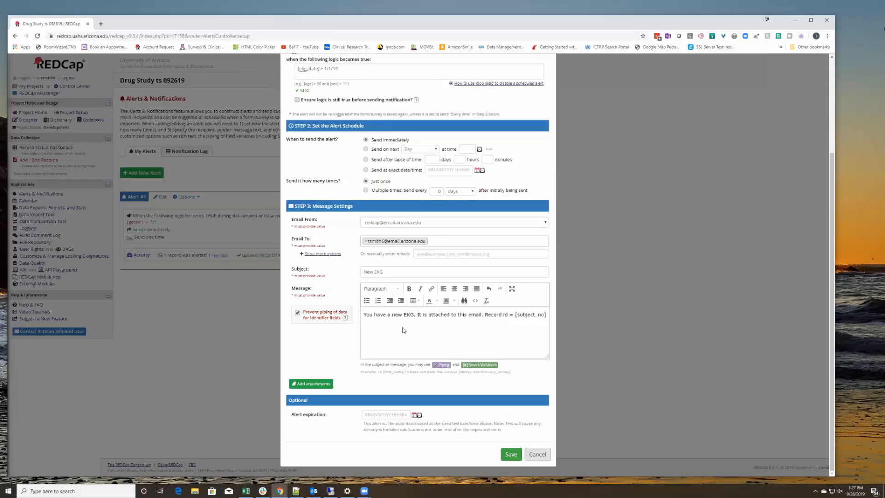
{"action": "left_click", "coordinate": [314, 384]}
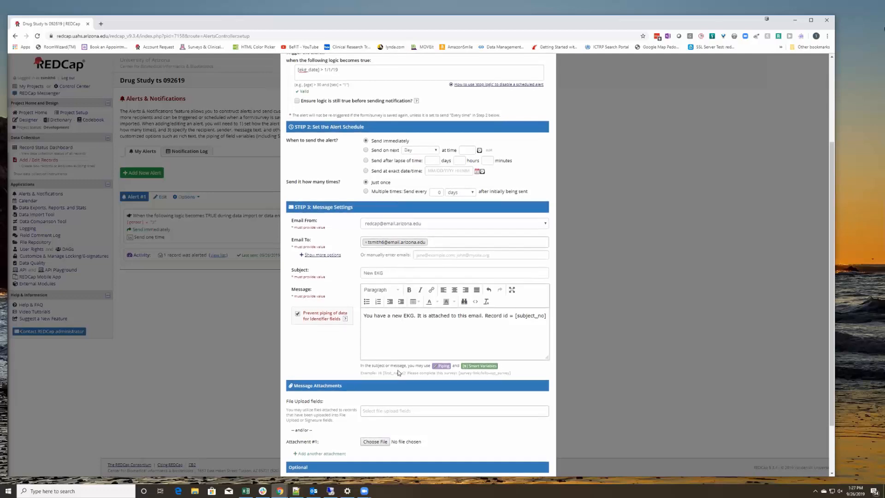
Attach the [ekg_tracing] 'EKG Tracing' file upload field to the alert email.
{"action": "scroll", "coordinate": [405, 335], "scroll_direction": "down", "scroll_amount": 2}
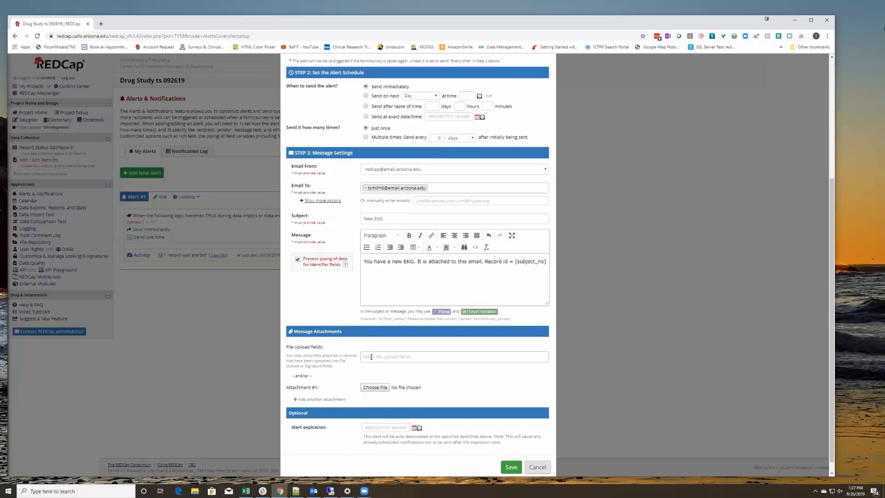
{"action": "left_click", "coordinate": [364, 357]}
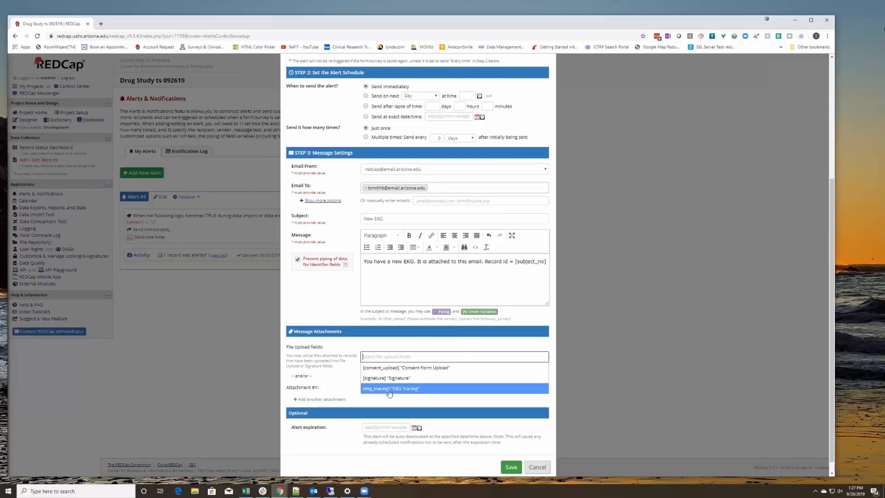
{"action": "left_click", "coordinate": [389, 393]}
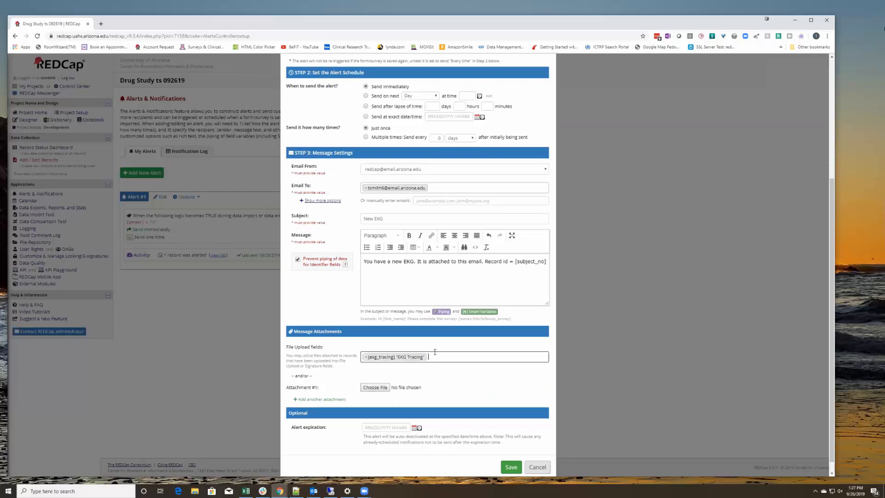
Save the alert as Alert #2 and open Subject No 2's EKG form from the Record Status Dashboard.
{"action": "left_click", "coordinate": [511, 466]}
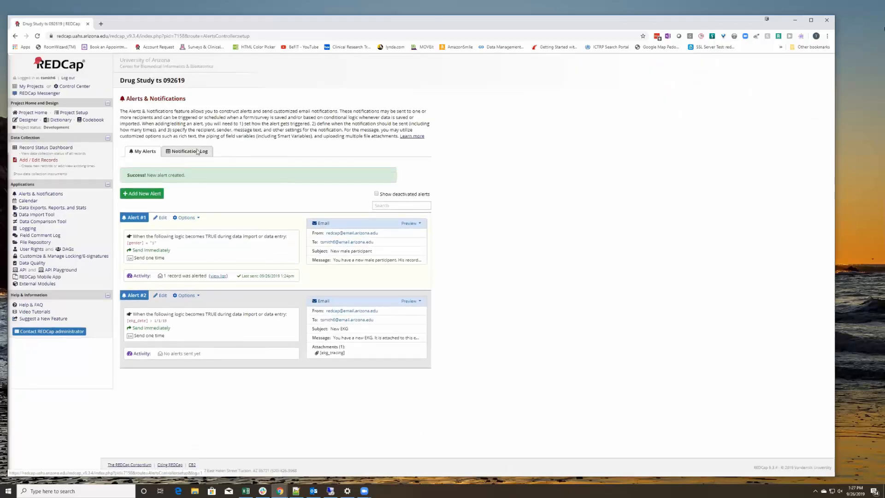
{"action": "left_click", "coordinate": [39, 147]}
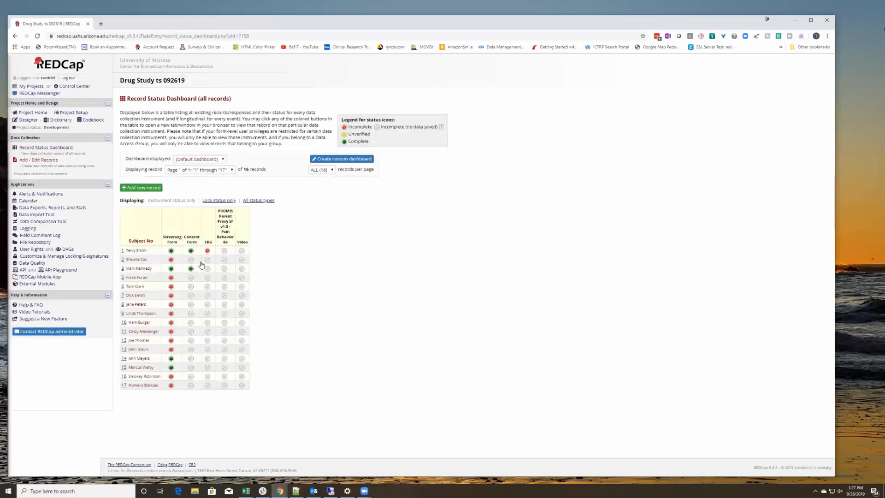
{"action": "left_click", "coordinate": [207, 261]}
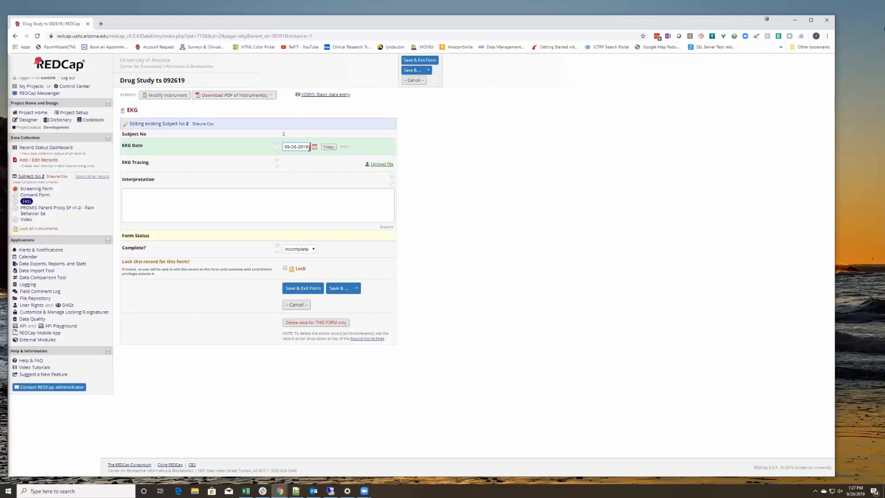
Upload ekg_image.jpg from Downloads as the EKG Tracing and Save & Stay the form.
{"action": "left_click", "coordinate": [382, 165]}
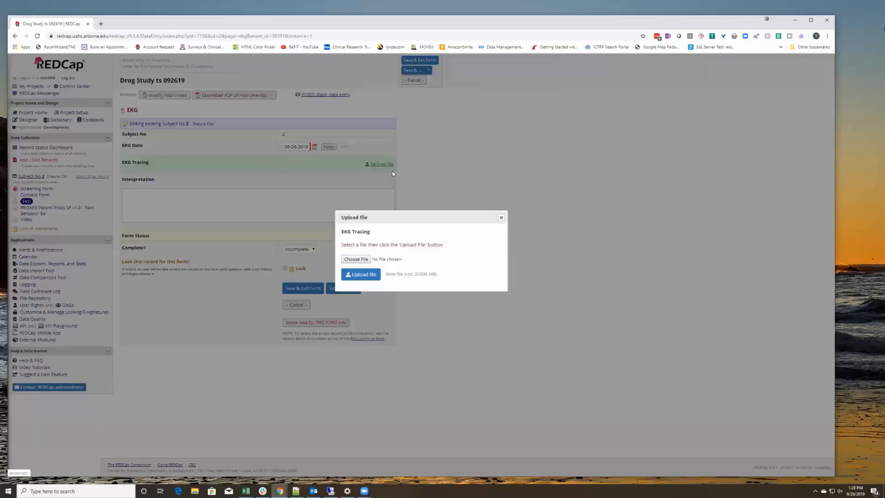
{"action": "left_click", "coordinate": [363, 259]}
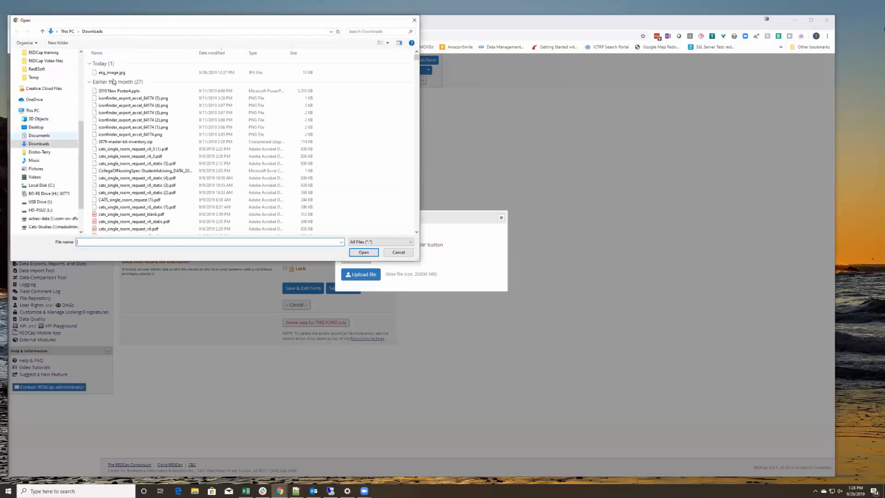
{"action": "left_click", "coordinate": [111, 73]}
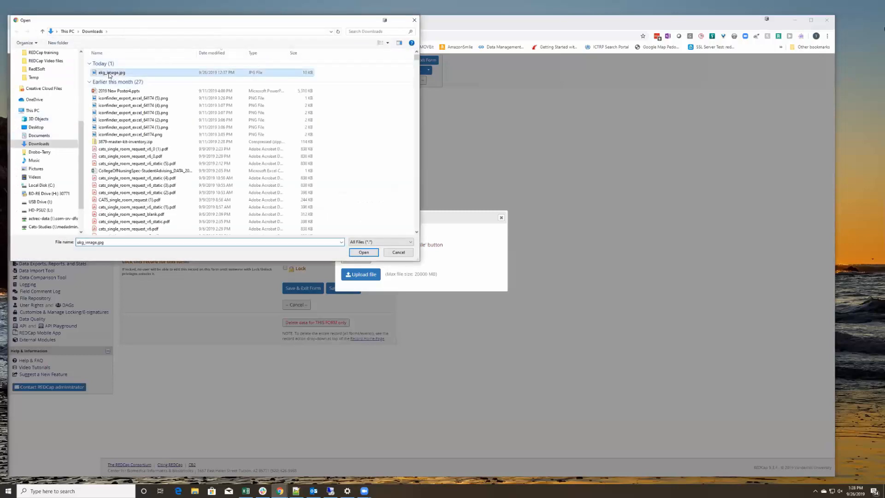
{"action": "left_click", "coordinate": [363, 252]}
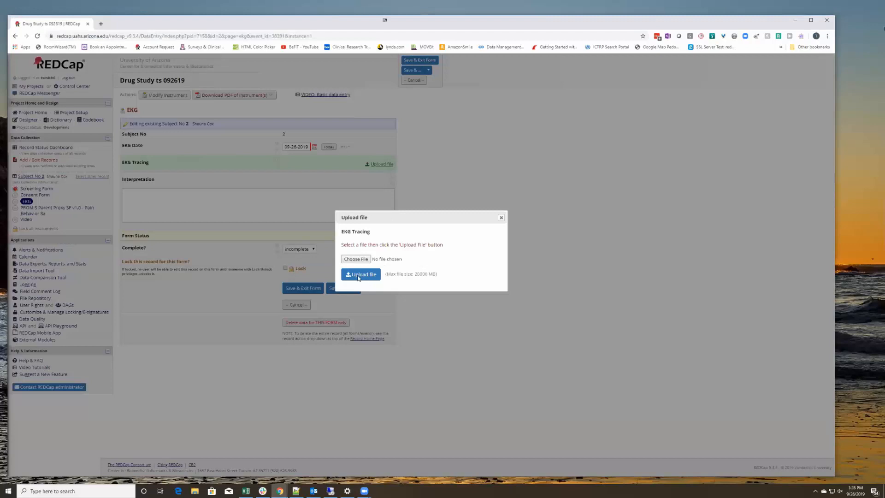
{"action": "left_click", "coordinate": [359, 276]}
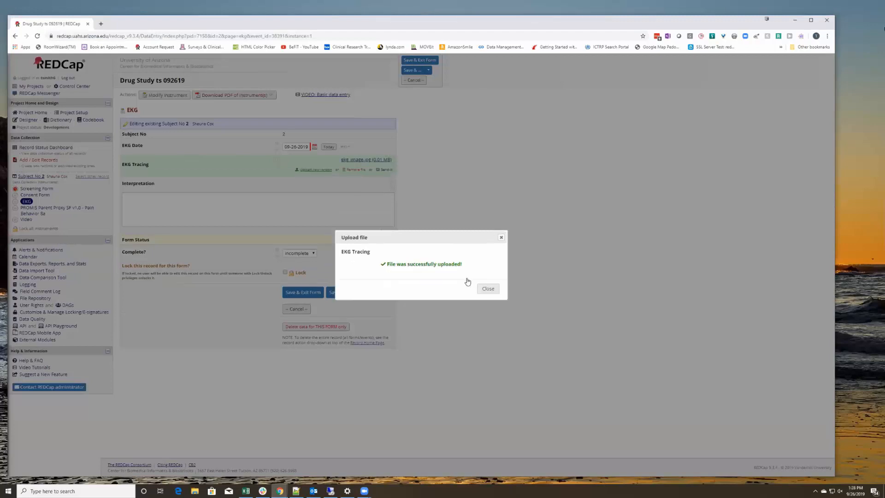
{"action": "left_click", "coordinate": [487, 288]}
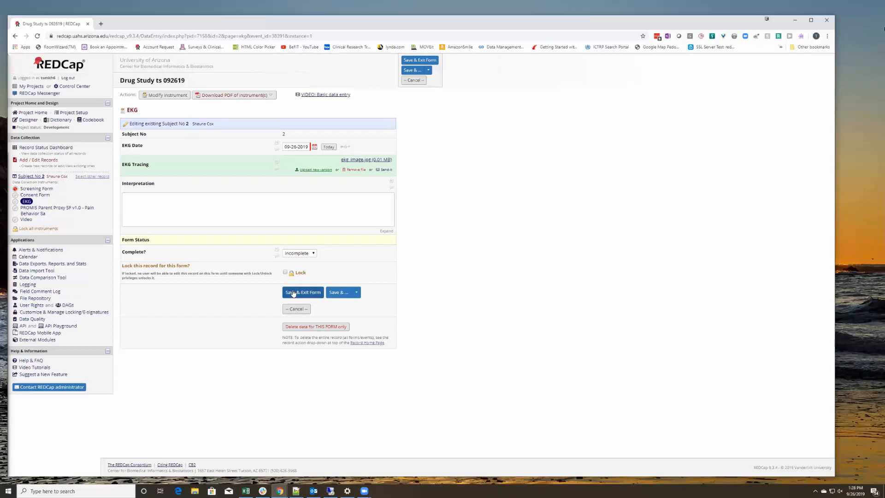
{"action": "left_click", "coordinate": [356, 292]}
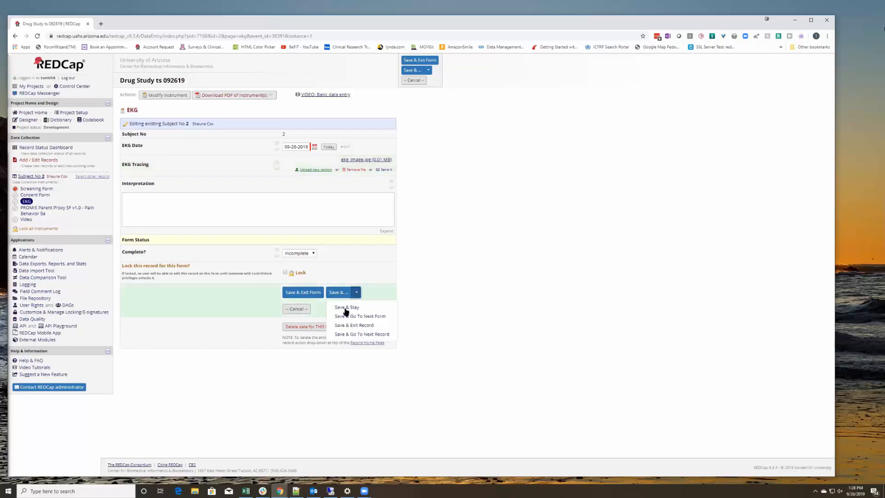
{"action": "left_click", "coordinate": [346, 308]}
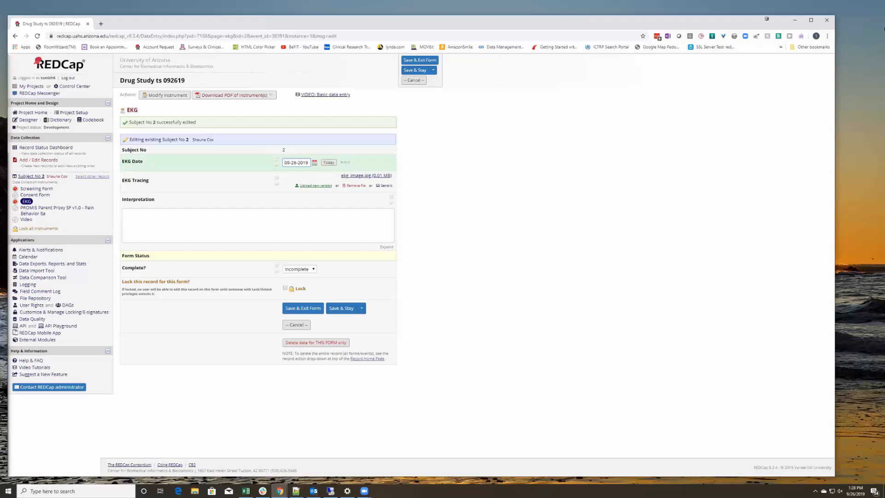
{"action": "key", "text": "alt+Tab"}
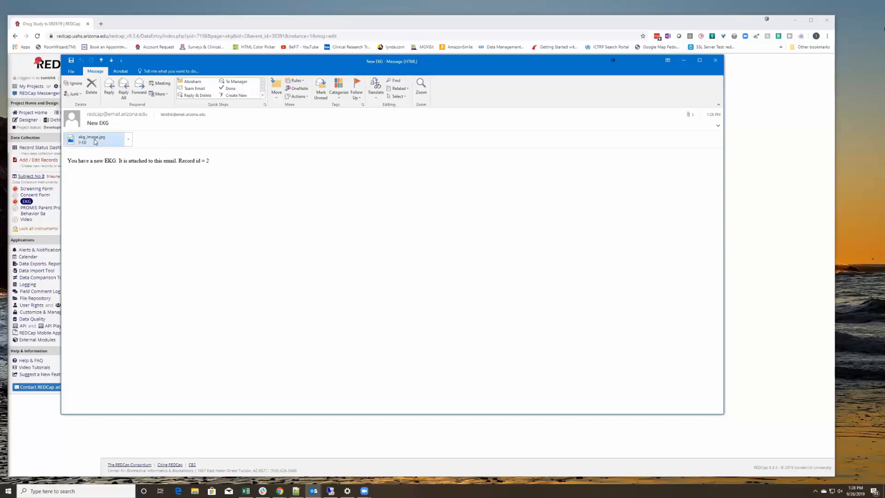
{"action": "left_click", "coordinate": [95, 141]}
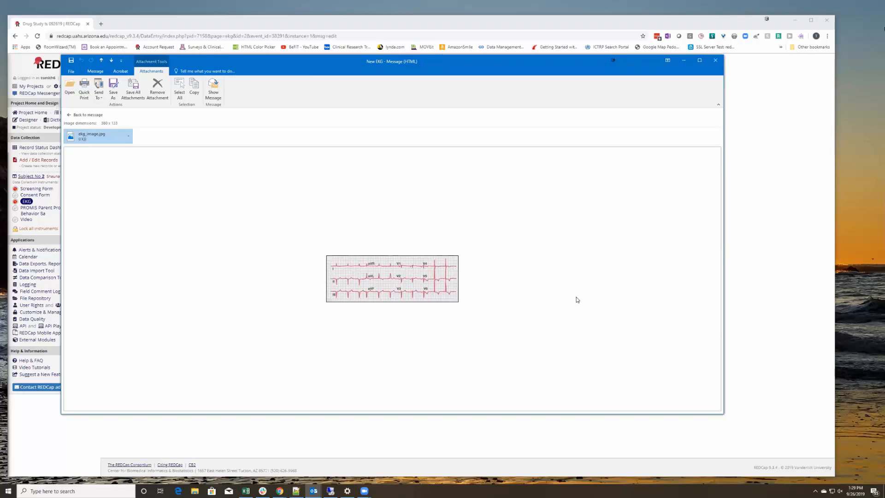
{"action": "left_click", "coordinate": [716, 62]}
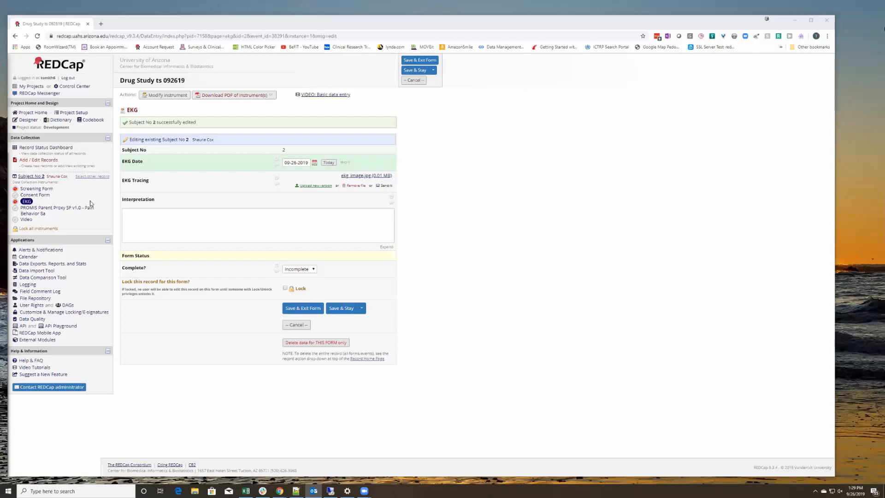
Start a third alert triggered when the Screening Form is saved with Complete status.
{"action": "left_click", "coordinate": [42, 251]}
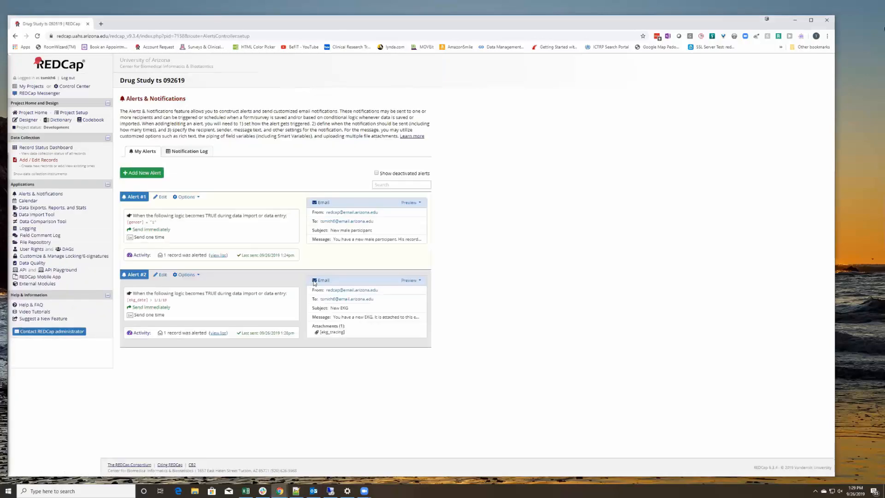
{"action": "left_click", "coordinate": [157, 173]}
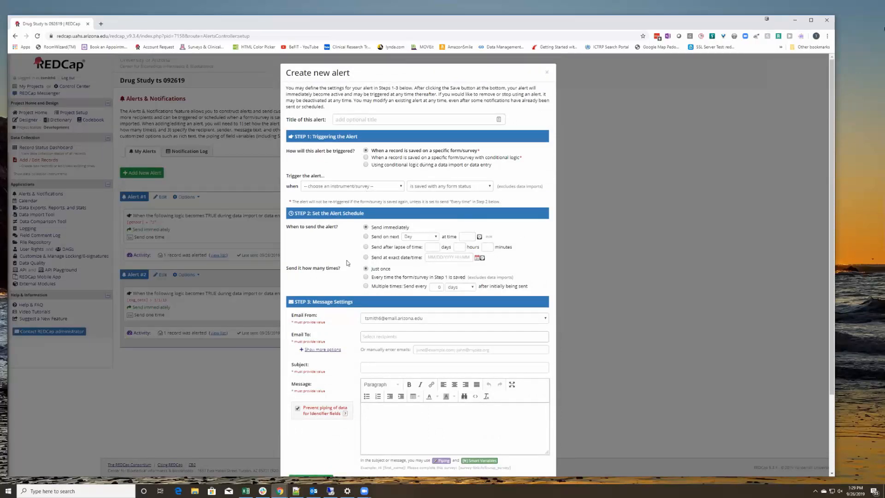
{"action": "left_click", "coordinate": [399, 187]}
{"action": "left_click", "coordinate": [364, 199]}
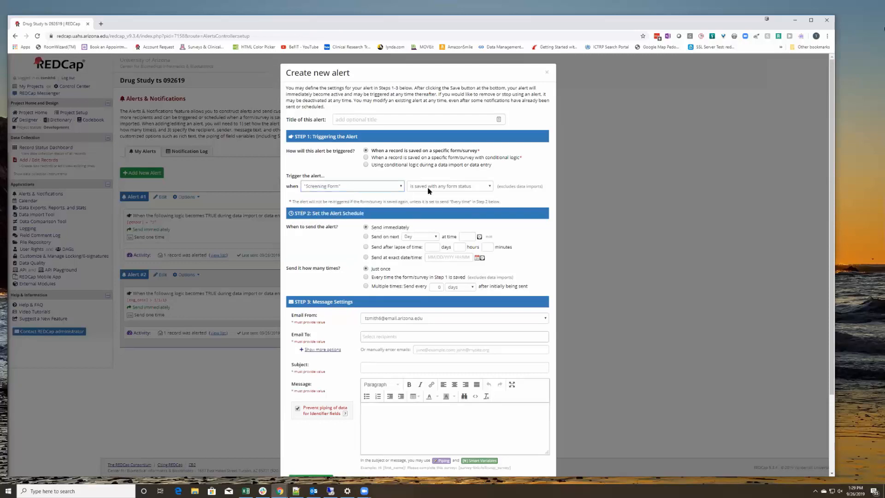
{"action": "left_click", "coordinate": [490, 186]}
{"action": "left_click", "coordinate": [454, 202]}
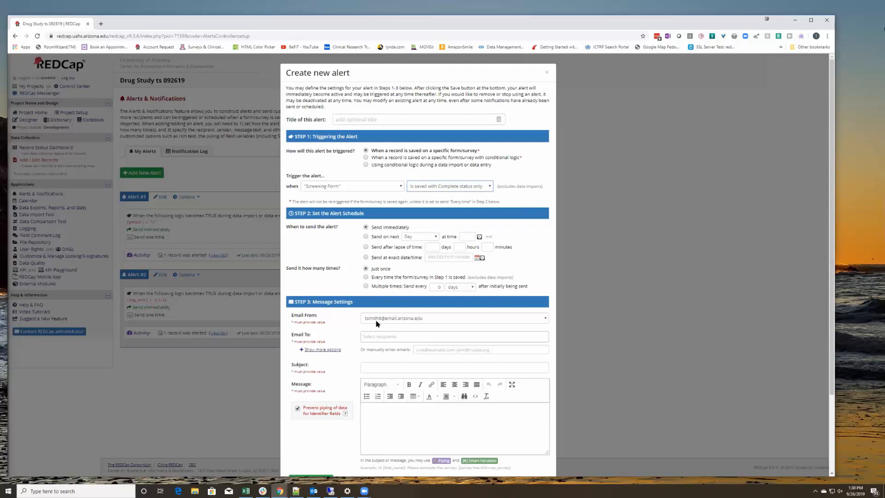
Use the REDCap address as sender and reveal the CC, BCC and manual e-mail fields.
{"action": "left_click", "coordinate": [401, 321]}
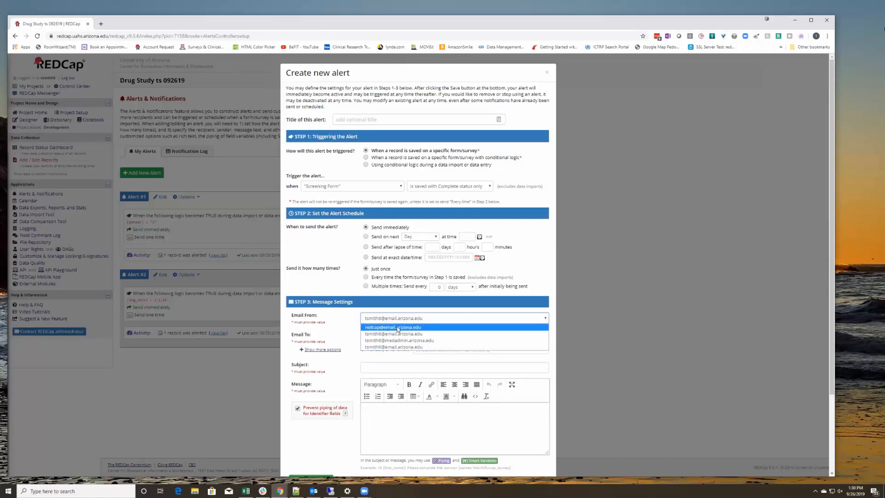
{"action": "left_click", "coordinate": [397, 327]}
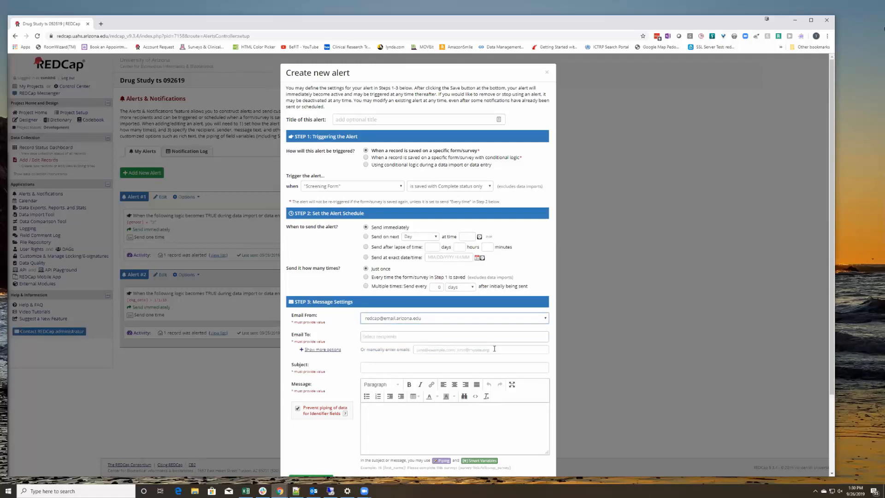
{"action": "left_click", "coordinate": [368, 336]}
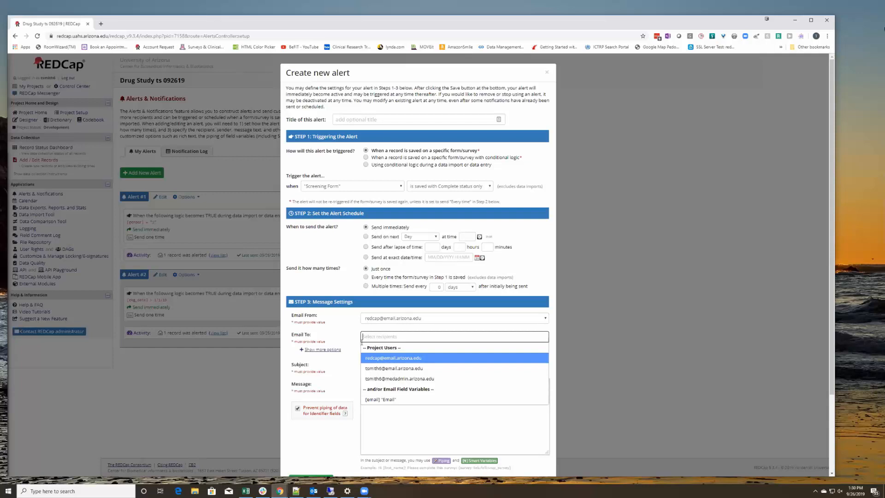
{"action": "left_click", "coordinate": [334, 350]}
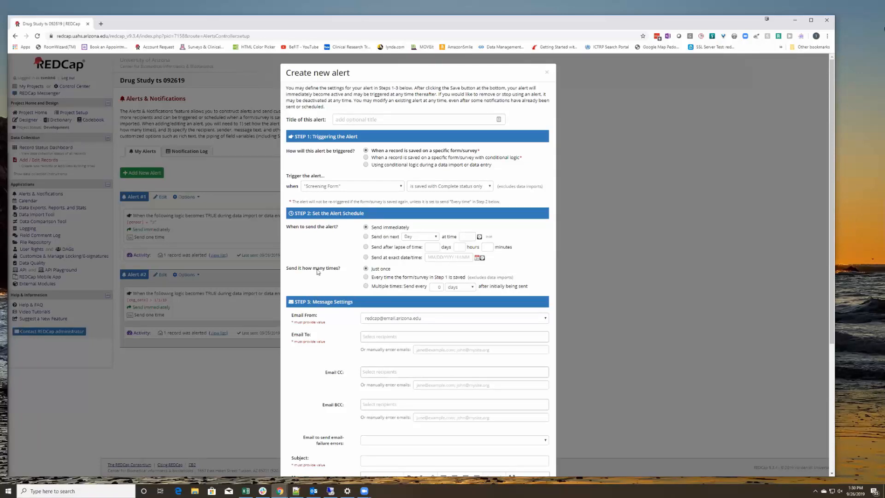
Make a project user the alert's Email To recipient.
{"action": "scroll", "coordinate": [395, 318], "scroll_direction": "down", "scroll_amount": 1}
{"action": "scroll", "coordinate": [394, 320], "scroll_direction": "down", "scroll_amount": 1}
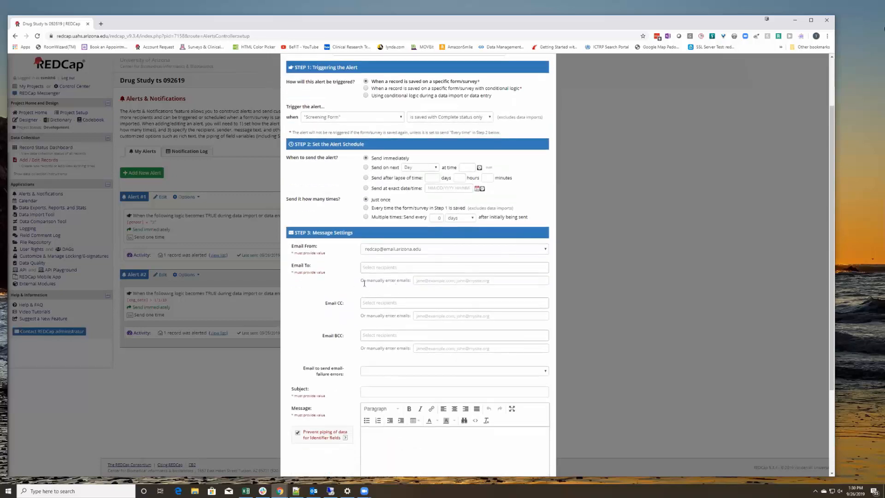
{"action": "left_click", "coordinate": [372, 268]}
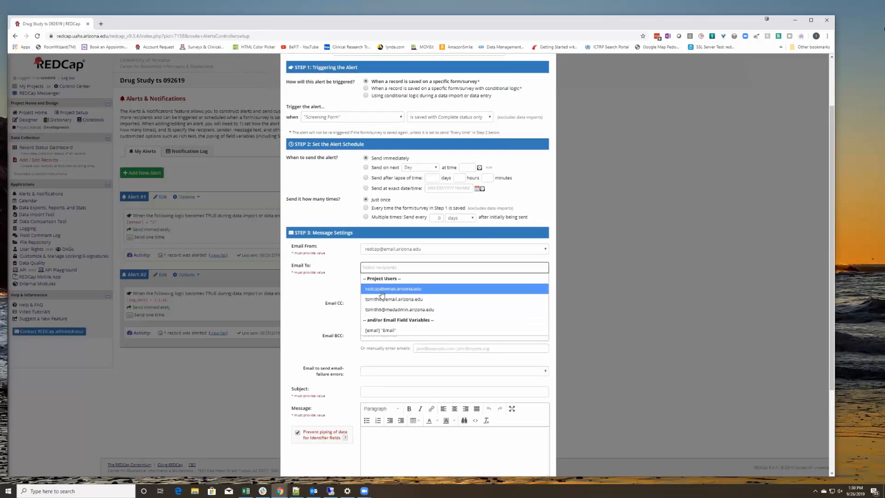
{"action": "left_click", "coordinate": [382, 299]}
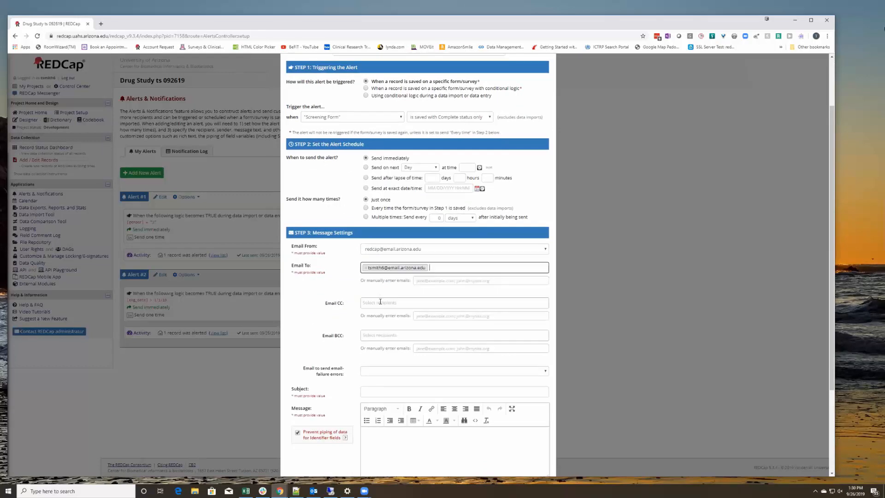
Type the user's e-mail address into the CC recipient field.
{"action": "left_click", "coordinate": [378, 302]}
{"action": "left_click", "coordinate": [379, 303]}
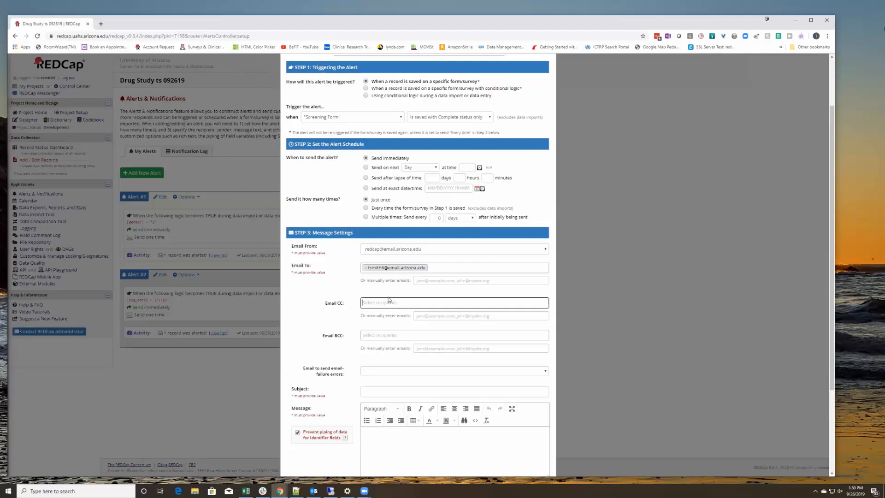
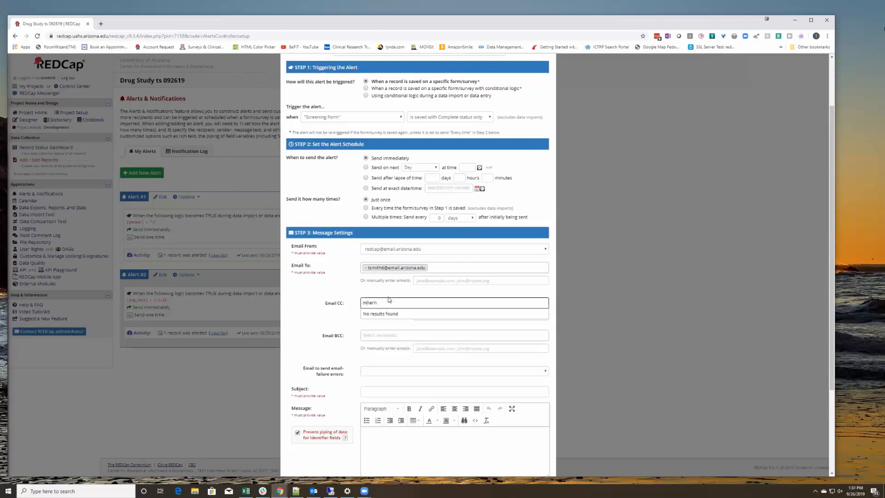
Add the participant's [email] field to CC, then remove it again.
{"action": "left_click", "coordinate": [394, 334]}
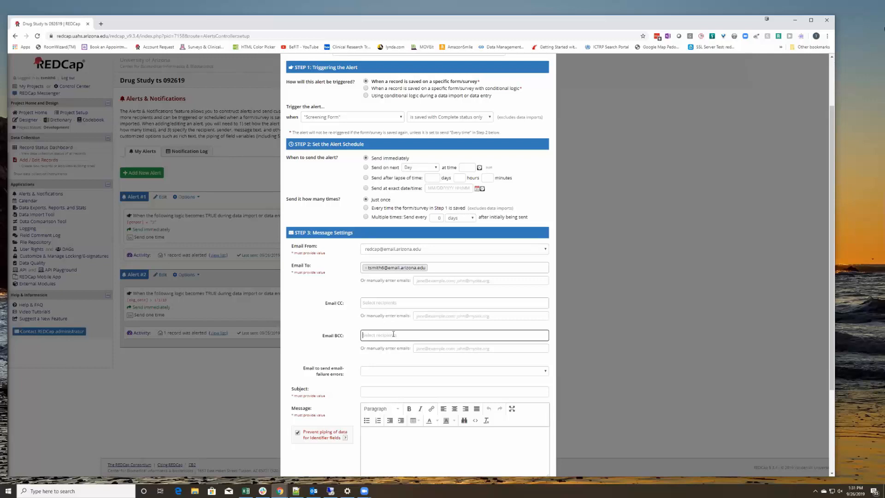
{"action": "left_click", "coordinate": [317, 300]}
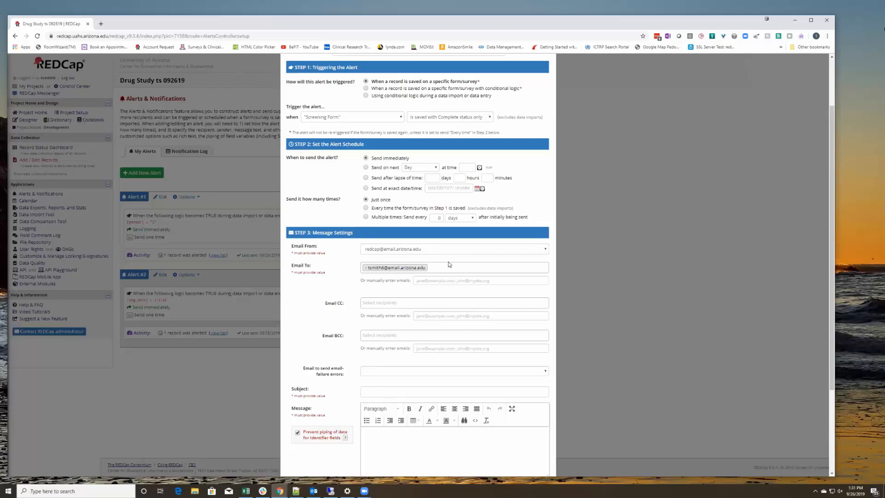
{"action": "left_click", "coordinate": [369, 303]}
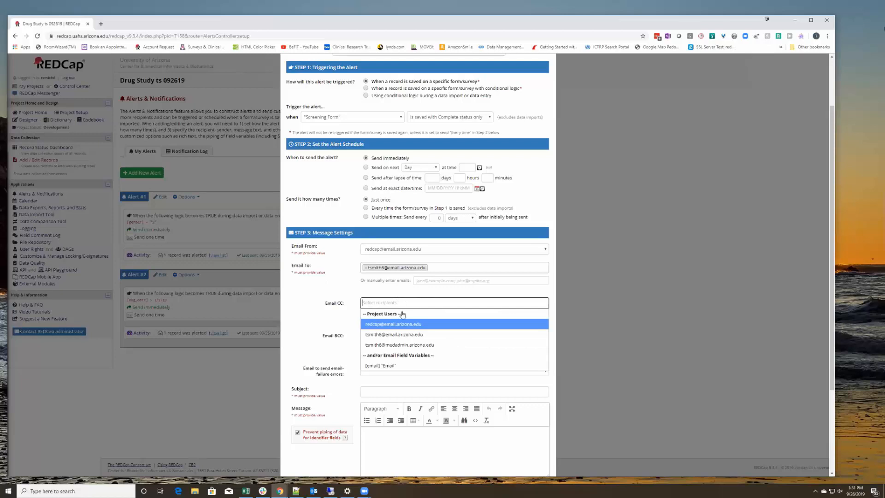
{"action": "left_click", "coordinate": [384, 366]}
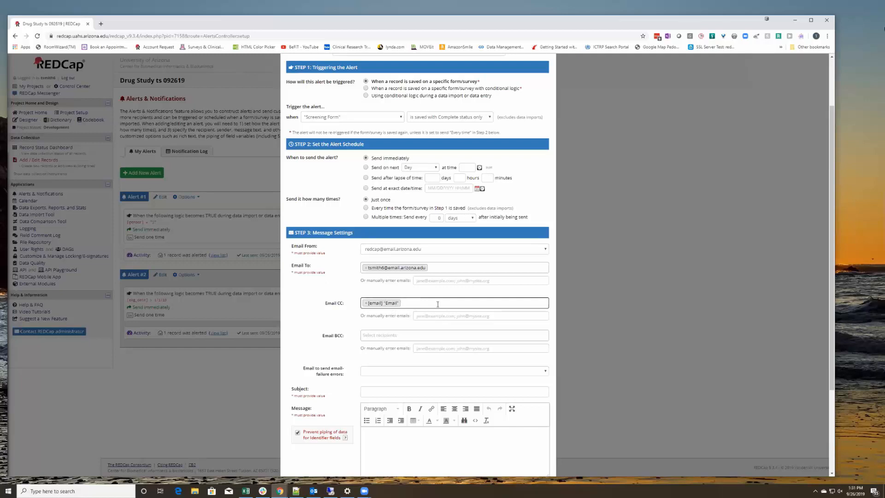
{"action": "left_click", "coordinate": [396, 305]}
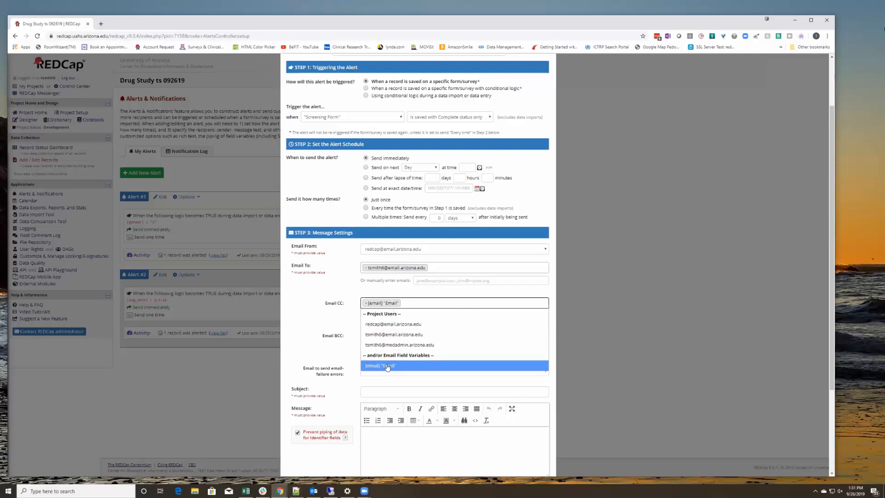
{"action": "left_click", "coordinate": [406, 305]}
{"action": "left_click", "coordinate": [366, 307]}
{"action": "left_click", "coordinate": [301, 328]}
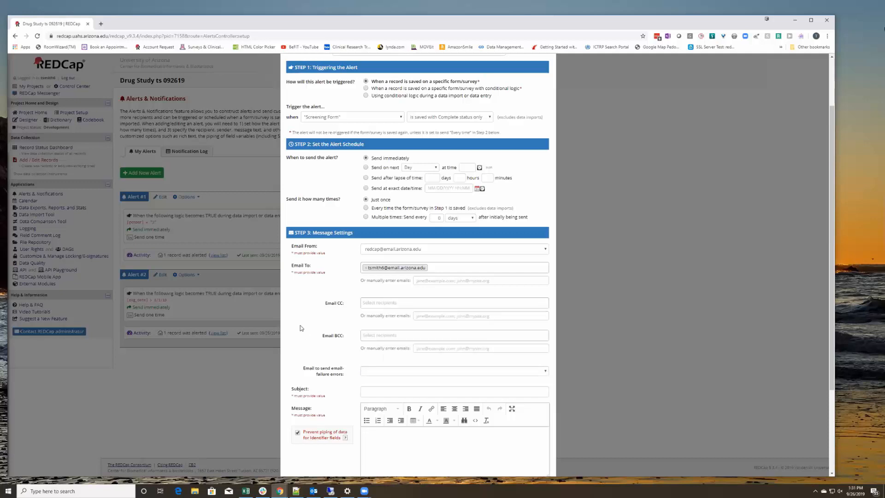
{"action": "left_click", "coordinate": [377, 309]}
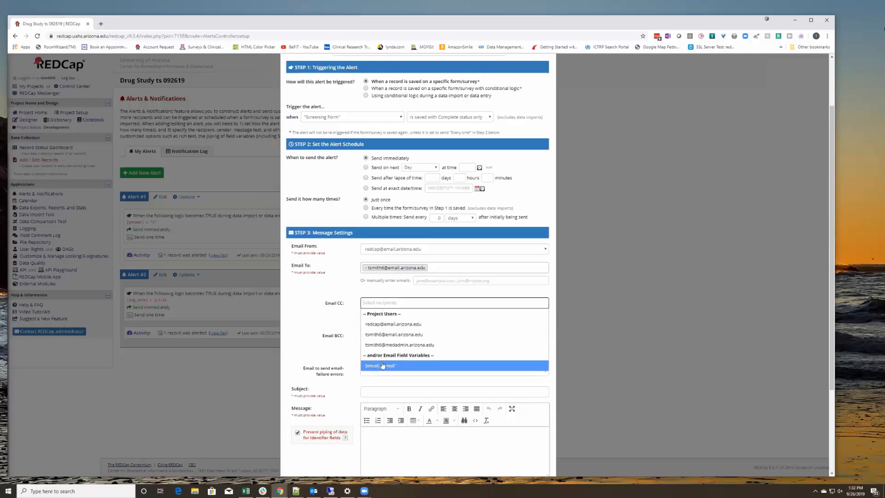
Enter the user's e-mail address manually as an additional recipient.
{"action": "left_click", "coordinate": [614, 288]}
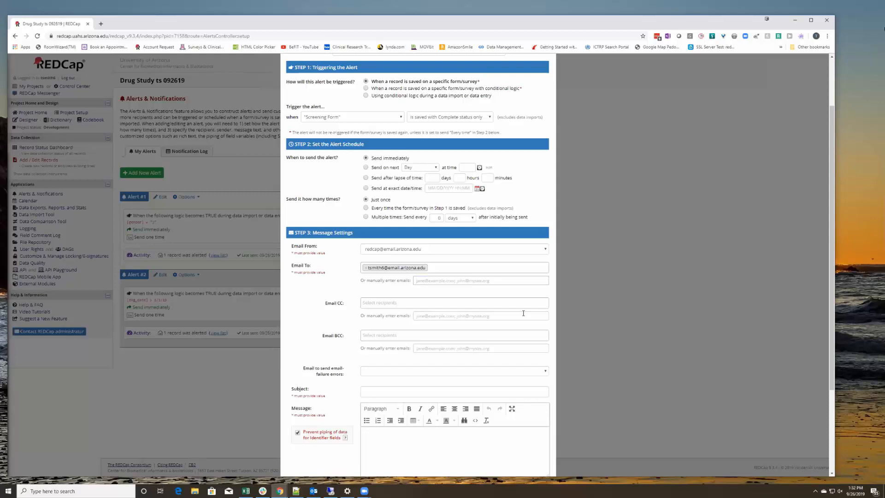
{"action": "left_click", "coordinate": [459, 304]}
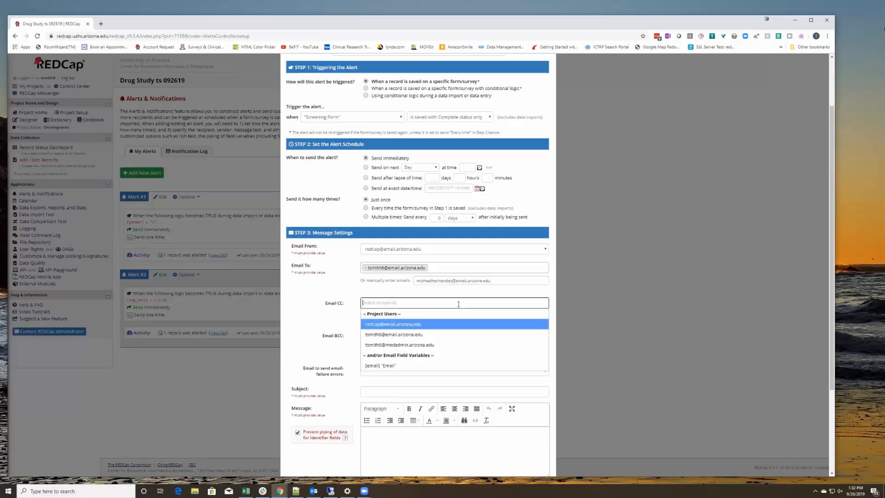
{"action": "left_click", "coordinate": [421, 298]}
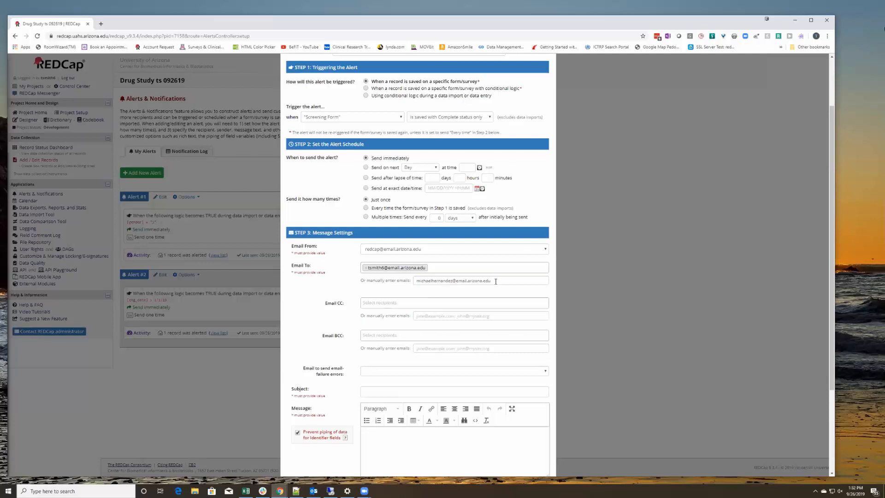
{"action": "left_click", "coordinate": [451, 266]}
{"action": "left_click", "coordinate": [446, 267]}
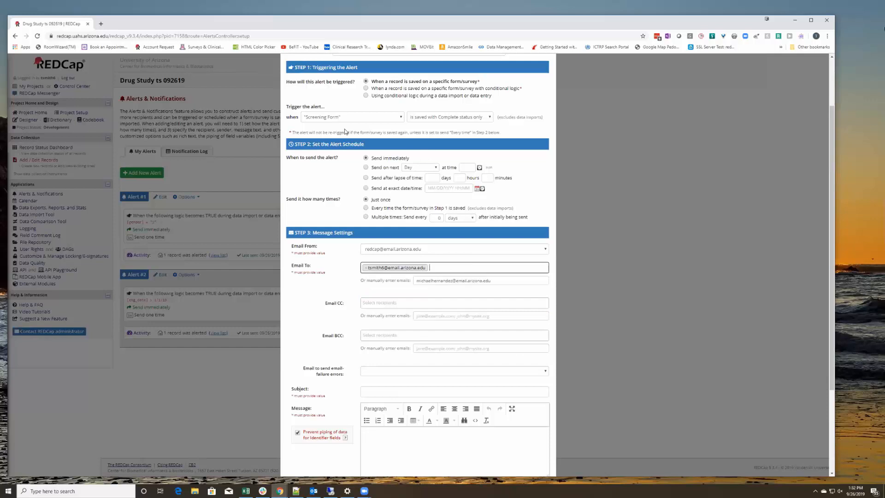
Switch the trigger to conditional logic, then cancel the unsaved alert and open Alert #1.
{"action": "left_click", "coordinate": [351, 118]}
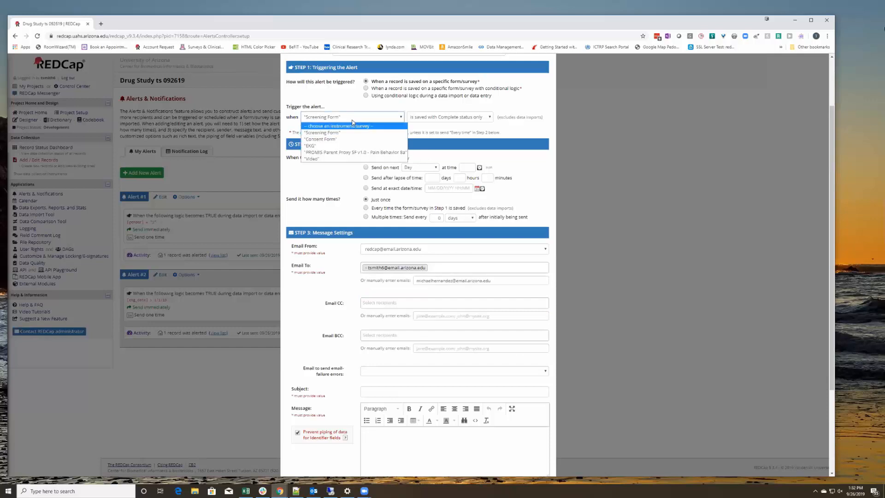
{"action": "left_click", "coordinate": [365, 95]}
{"action": "left_click", "coordinate": [326, 129]}
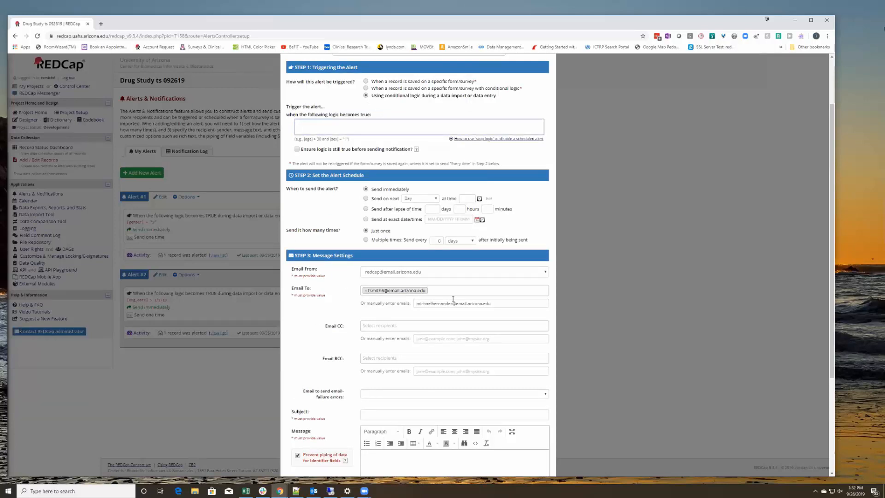
{"action": "scroll", "coordinate": [456, 308], "scroll_direction": "down", "scroll_amount": 3}
{"action": "left_click", "coordinate": [532, 456]}
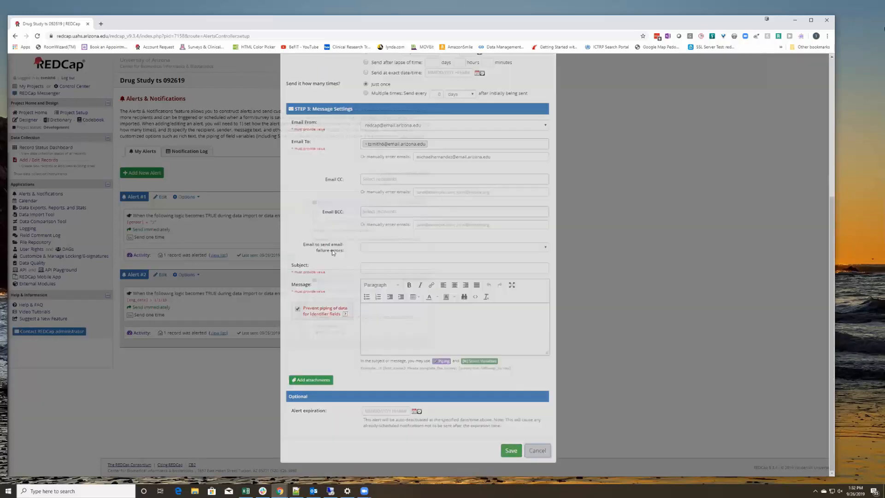
{"action": "left_click", "coordinate": [161, 196]}
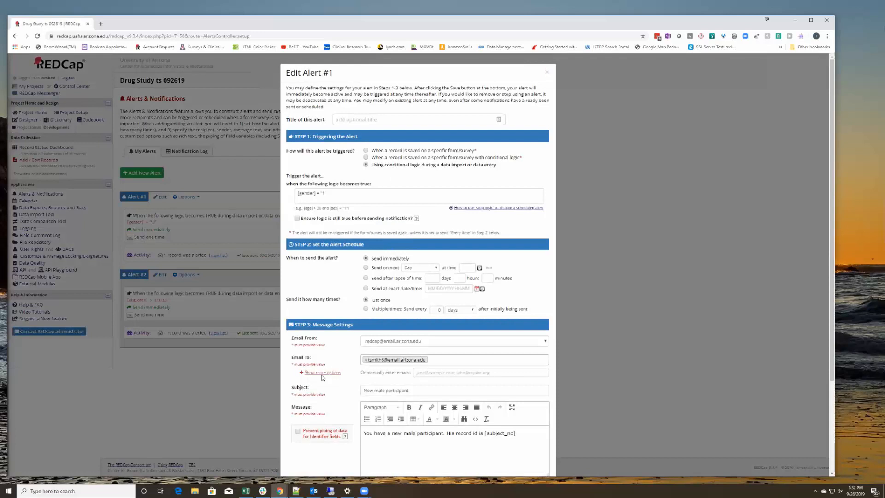
Add a second address under 'Or manually enter emails' and save Alert #1.
{"action": "left_click", "coordinate": [439, 372]}
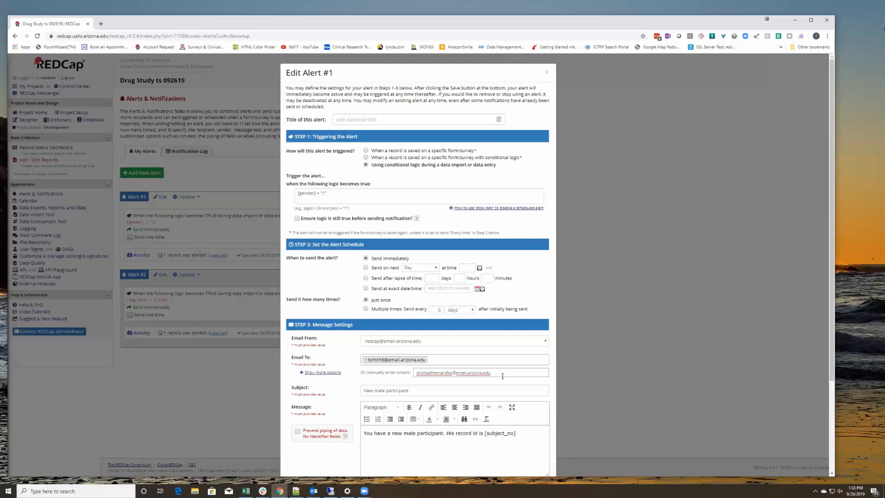
{"action": "mouse_move", "coordinate": [498, 374]}
{"action": "left_mouse_down"}
{"action": "mouse_move", "coordinate": [408, 369]}
{"action": "mouse_move", "coordinate": [491, 371]}
{"action": "left_mouse_up"}
{"action": "scroll", "coordinate": [615, 374], "scroll_direction": "down", "scroll_amount": 2}
{"action": "scroll", "coordinate": [614, 374], "scroll_direction": "down", "scroll_amount": 1}
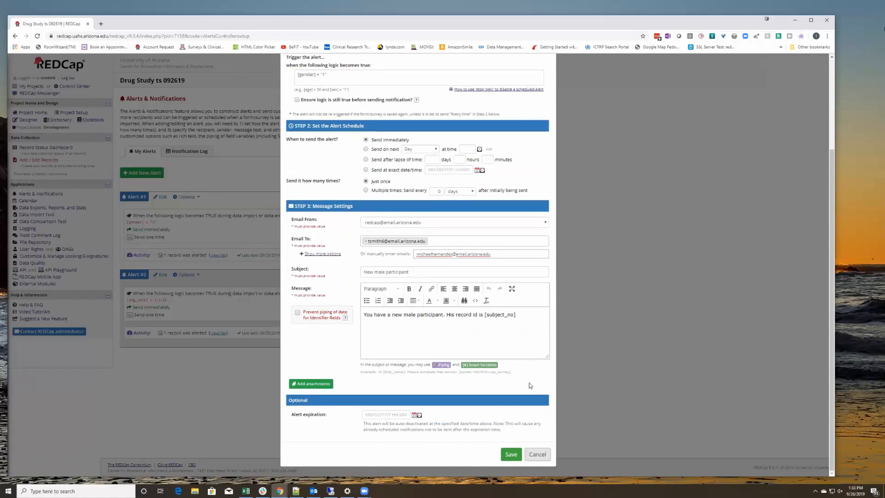
{"action": "left_click", "coordinate": [510, 454]}
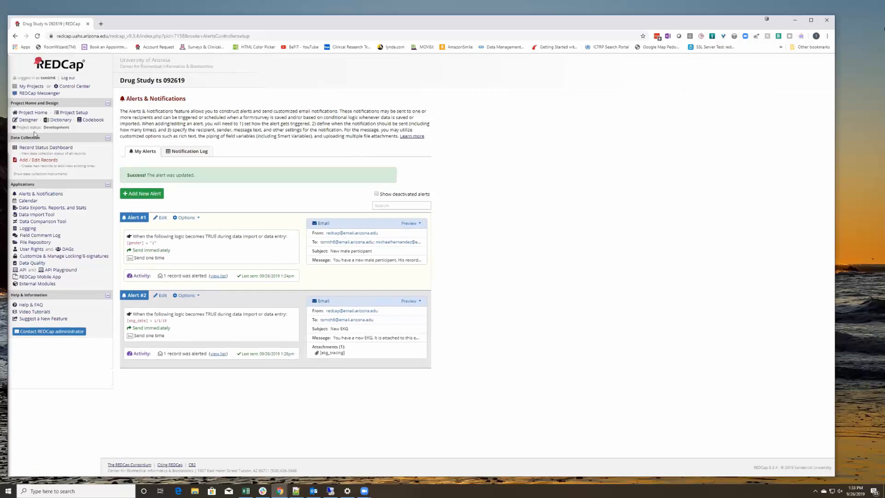
Create record 18 with the participant's first and last name, today's birth date and Male gender, then save and exit.
{"action": "left_click", "coordinate": [41, 148]}
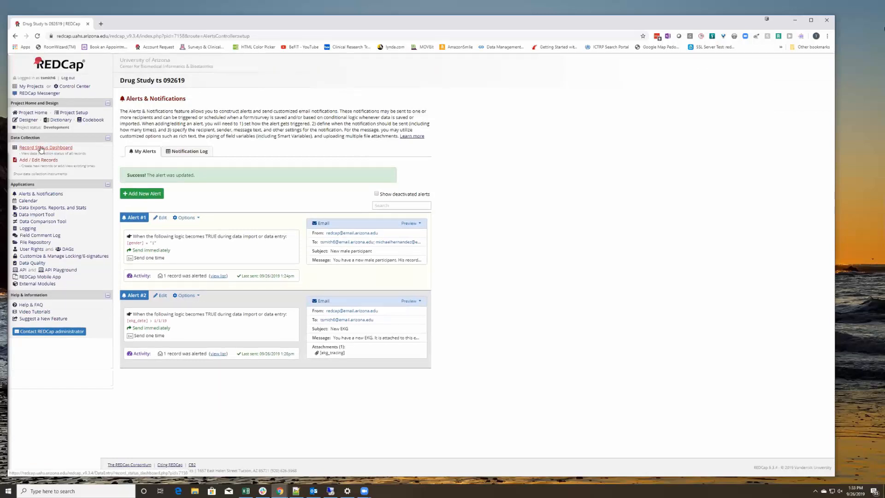
{"action": "left_click", "coordinate": [141, 187]}
{"action": "left_click", "coordinate": [235, 191]}
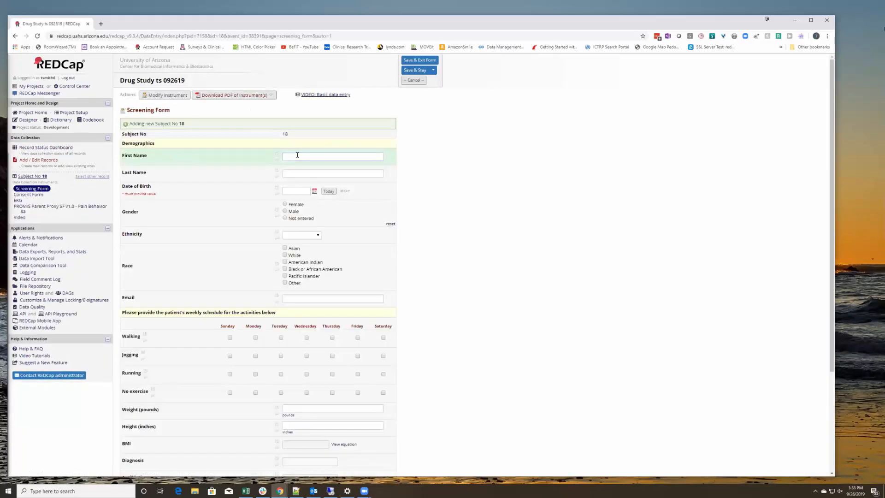
{"action": "key", "text": "Tab"}
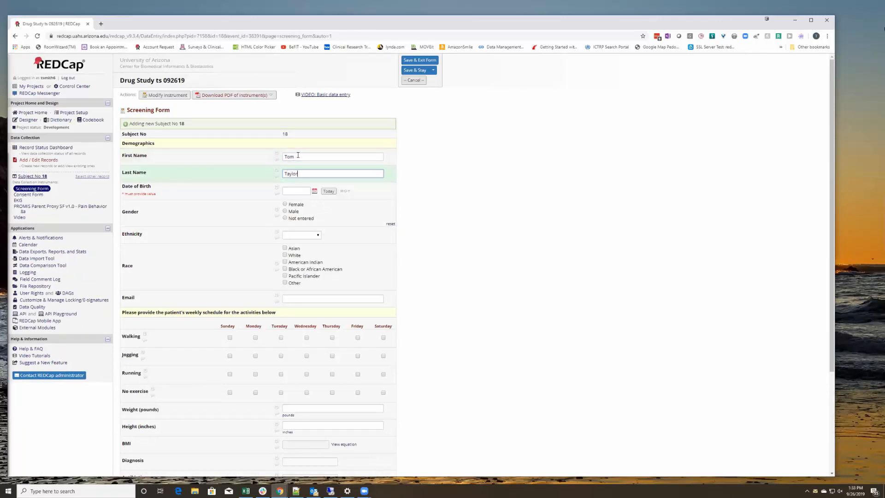
{"action": "left_click", "coordinate": [329, 191]}
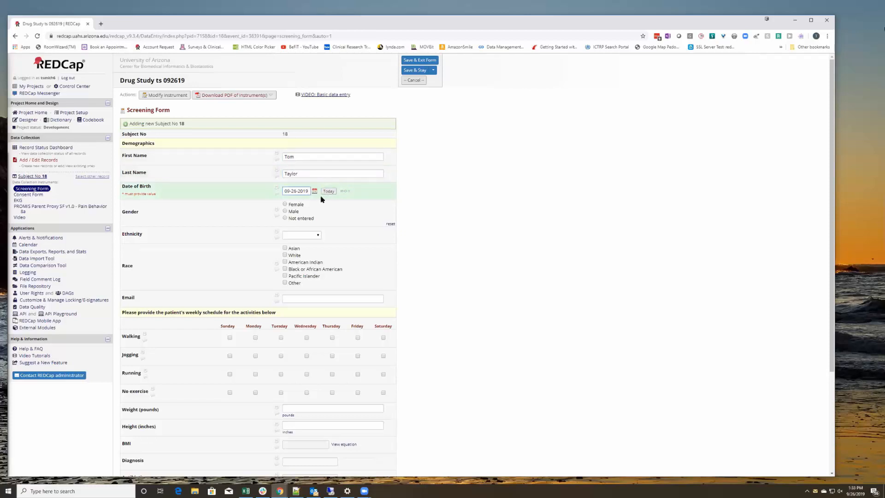
{"action": "left_click", "coordinate": [285, 211]}
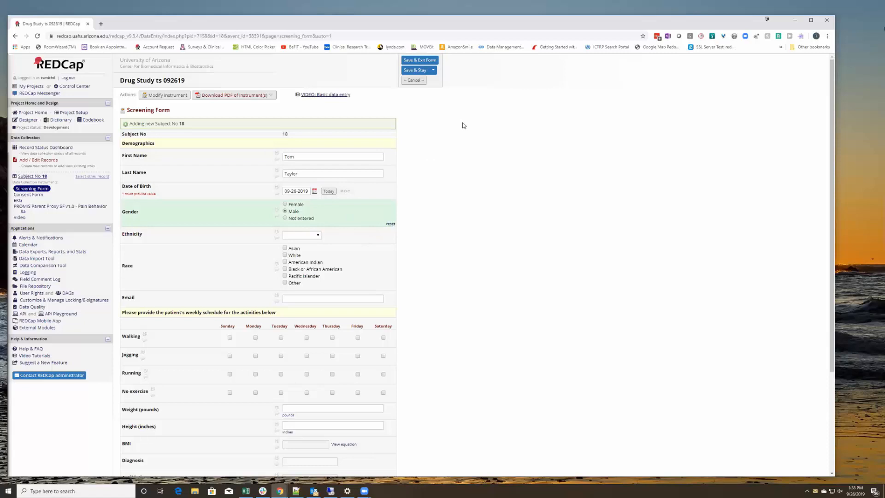
{"action": "left_click", "coordinate": [415, 62]}
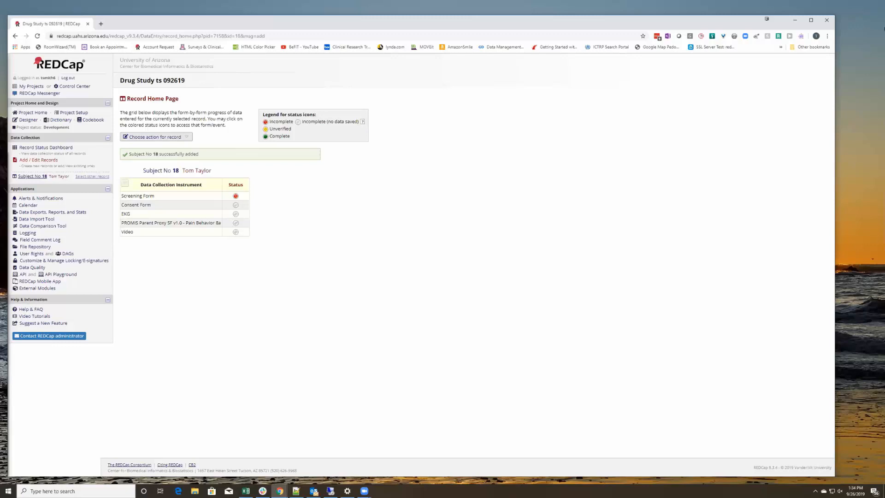
Check in Outlook that record 18's 'New male participant' email reached both recipients, then close it.
{"action": "key", "text": "alt+Tab"}
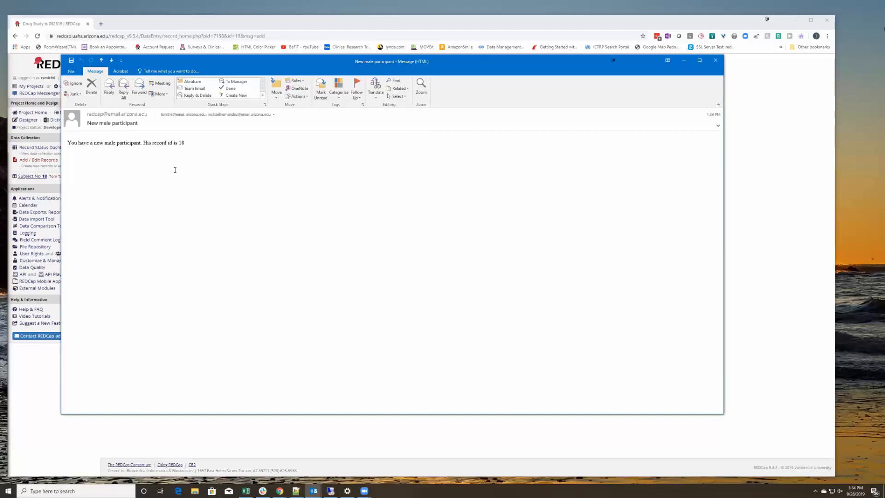
{"action": "left_click_drag", "start_coordinate": [208, 114], "coordinate": [249, 118]}
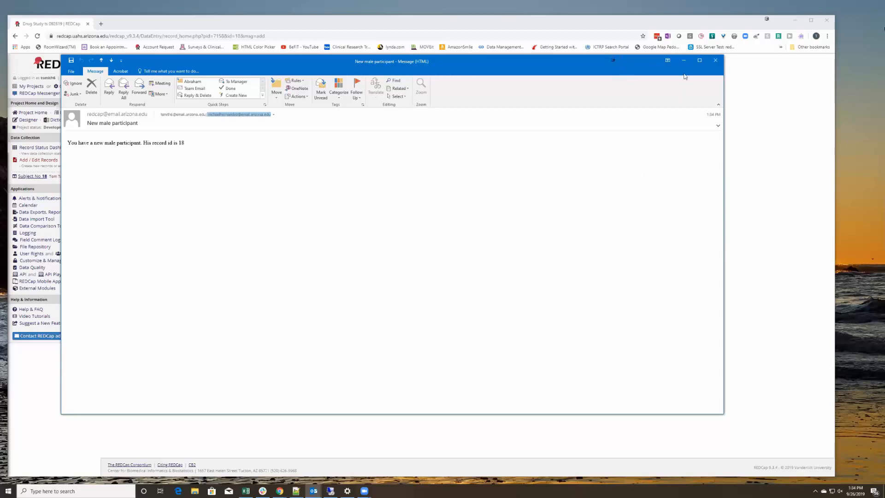
{"action": "left_click", "coordinate": [715, 61]}
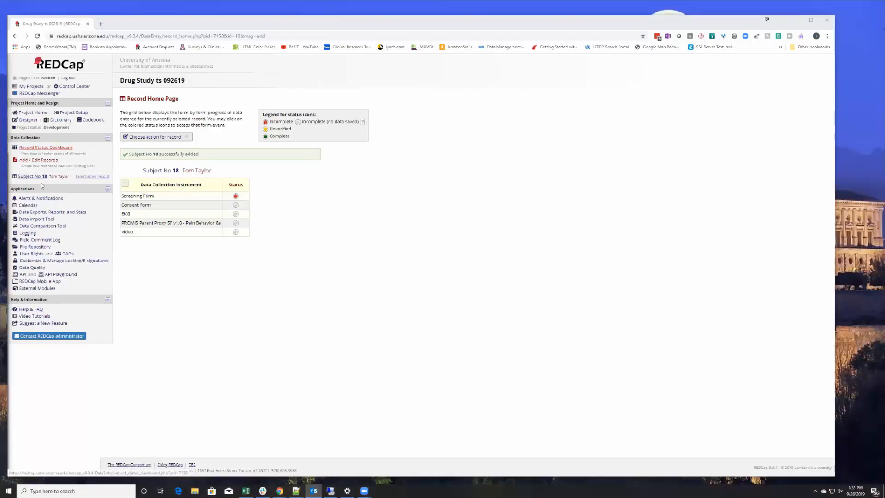
Open Alert #1 for editing and append another recipient's e-mail address to the manual recipients.
{"action": "left_click", "coordinate": [35, 198]}
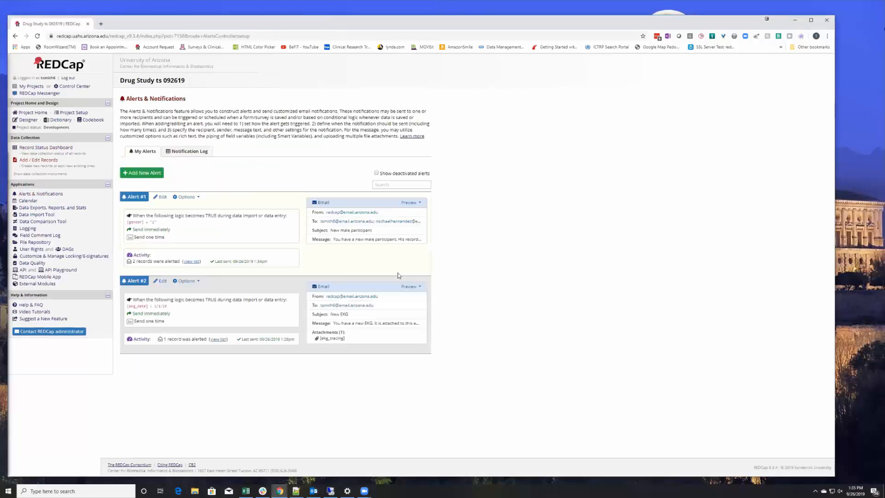
{"action": "left_click", "coordinate": [159, 198]}
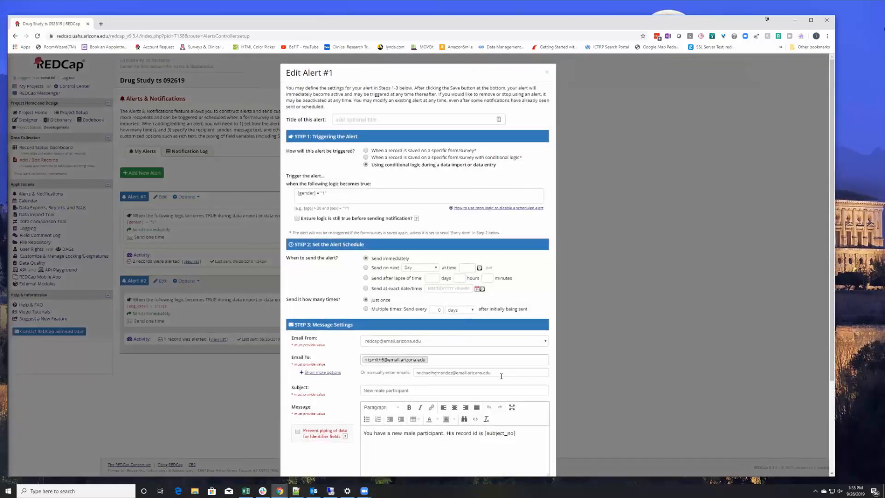
{"action": "left_click", "coordinate": [498, 373]}
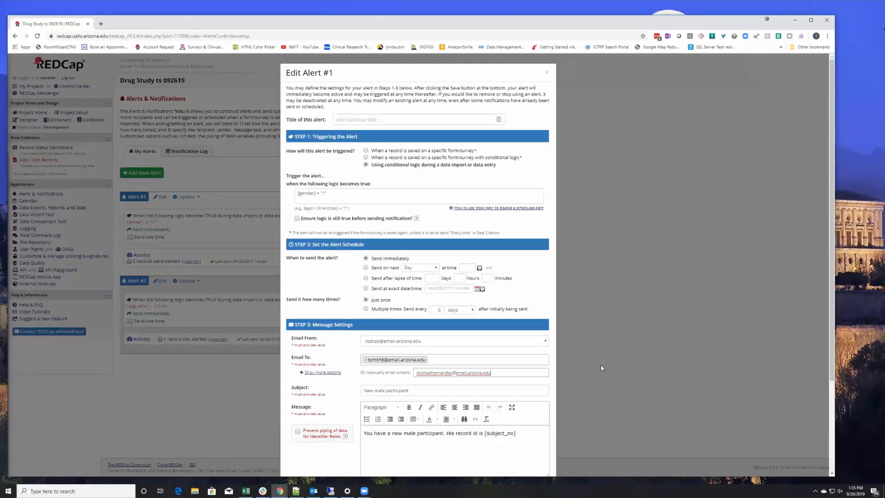
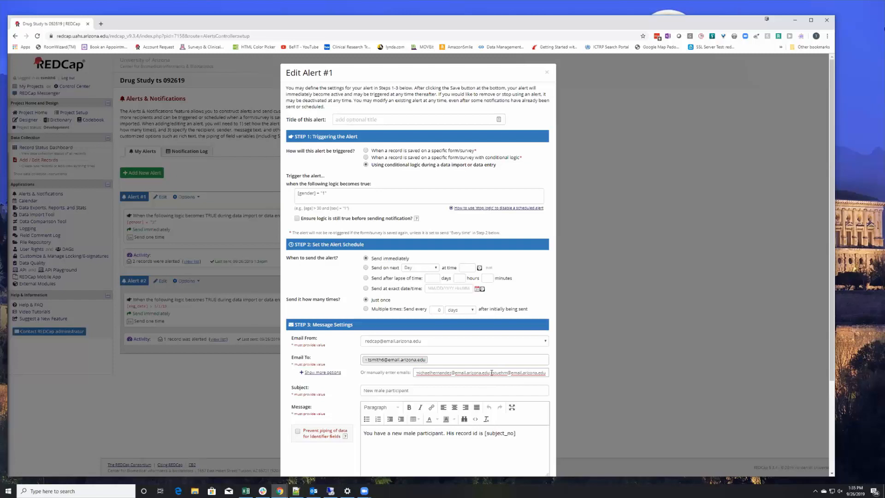
{"action": "left_click_drag", "start_coordinate": [491, 372], "coordinate": [509, 372]}
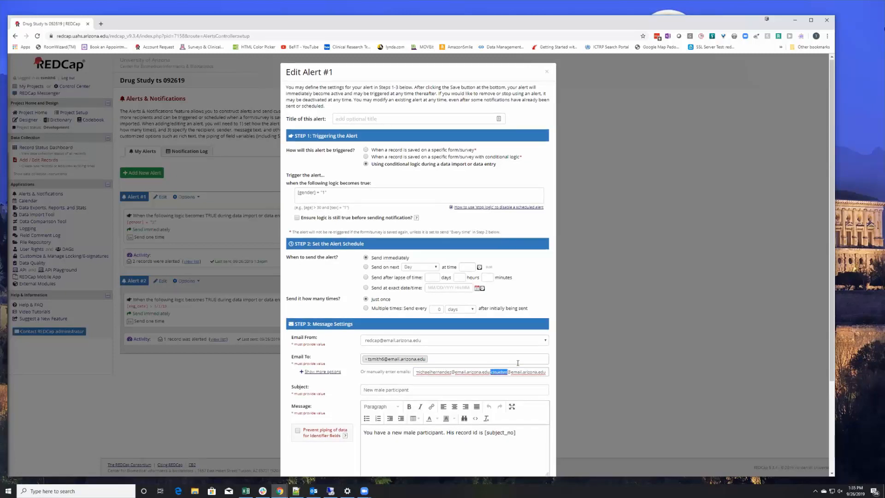
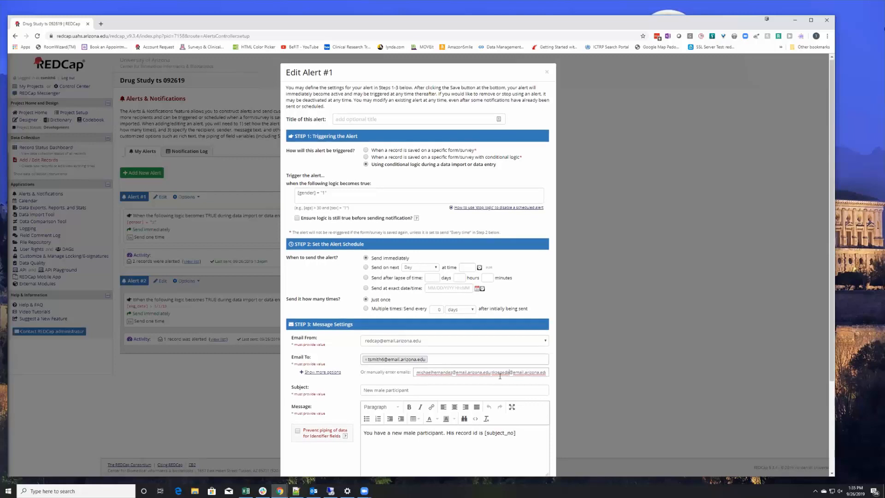
Correct the mistyped username in the added recipient address and save Alert #1.
{"action": "left_click_drag", "start_coordinate": [493, 371], "coordinate": [506, 371]}
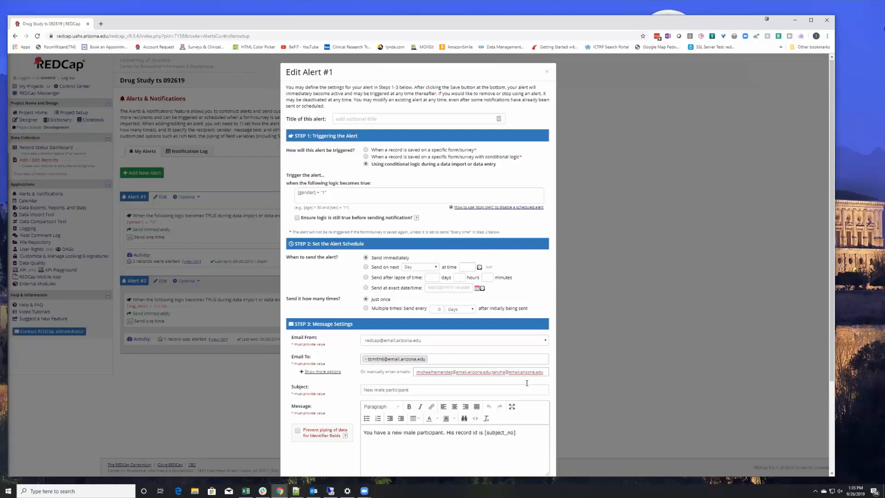
{"action": "scroll", "coordinate": [471, 413], "scroll_direction": "down", "scroll_amount": 3}
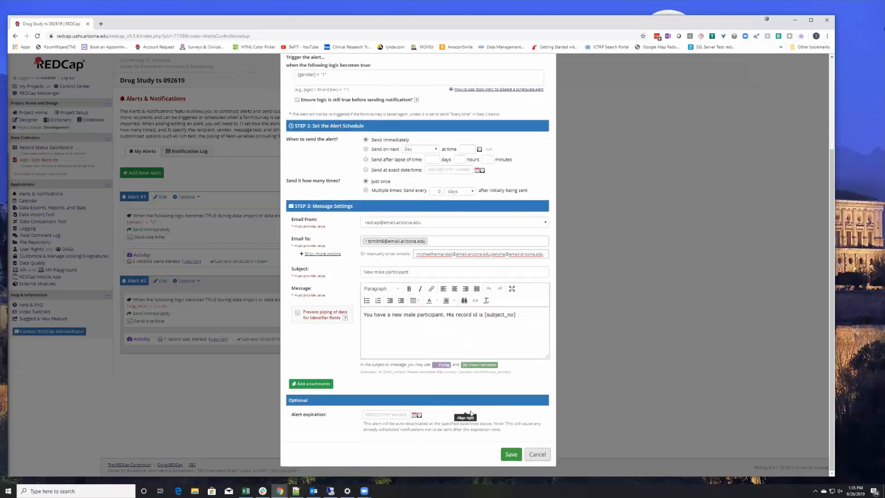
{"action": "left_click", "coordinate": [510, 454]}
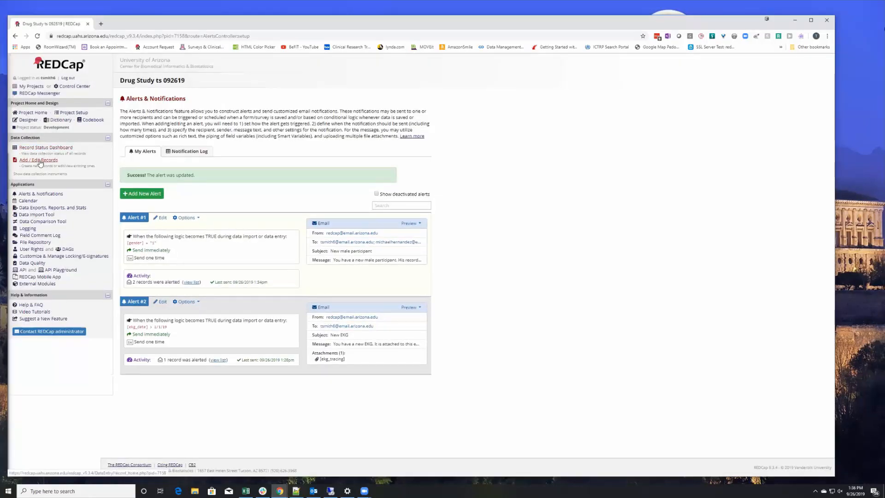
Create record 19's Screening Form with the participant's first and last name, birth date 09-26-2019 and gender Male, then save.
{"action": "left_click", "coordinate": [40, 160]}
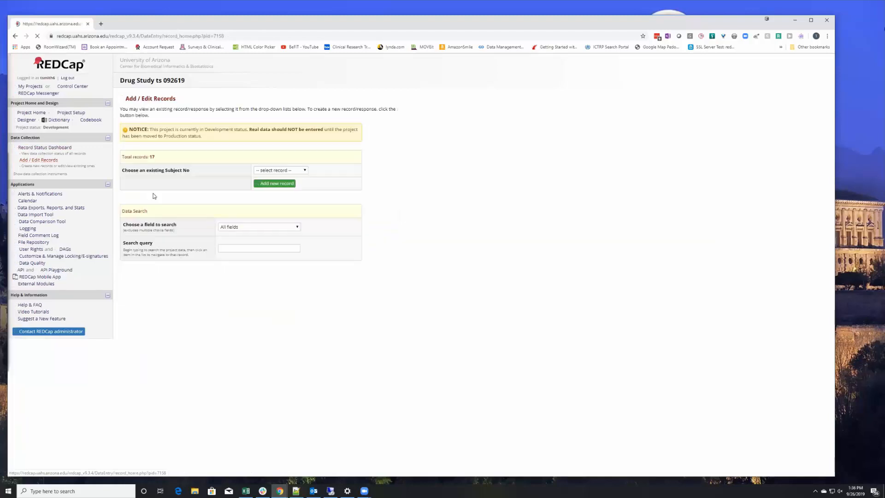
{"action": "left_click", "coordinate": [284, 183]}
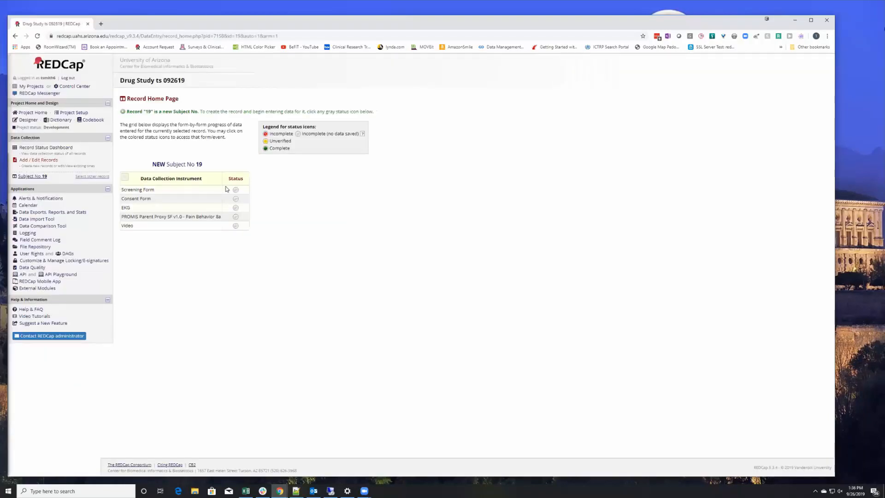
{"action": "left_click", "coordinate": [236, 191]}
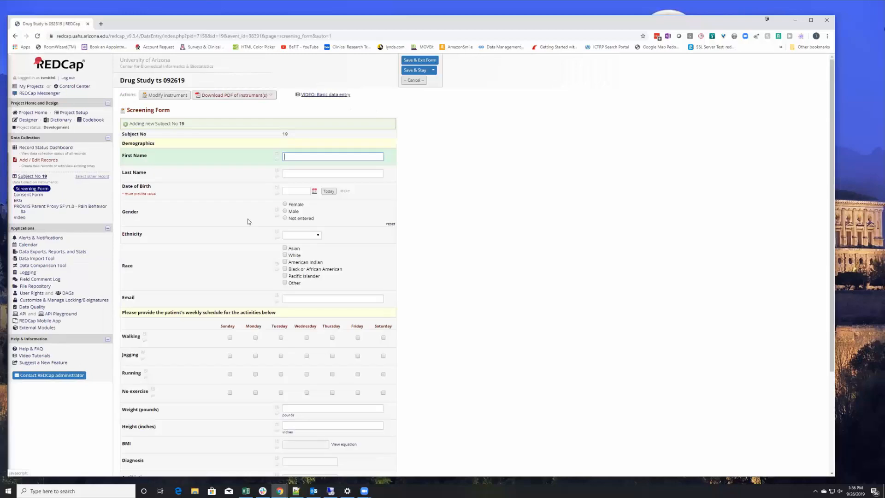
{"action": "key", "text": "Tab"}
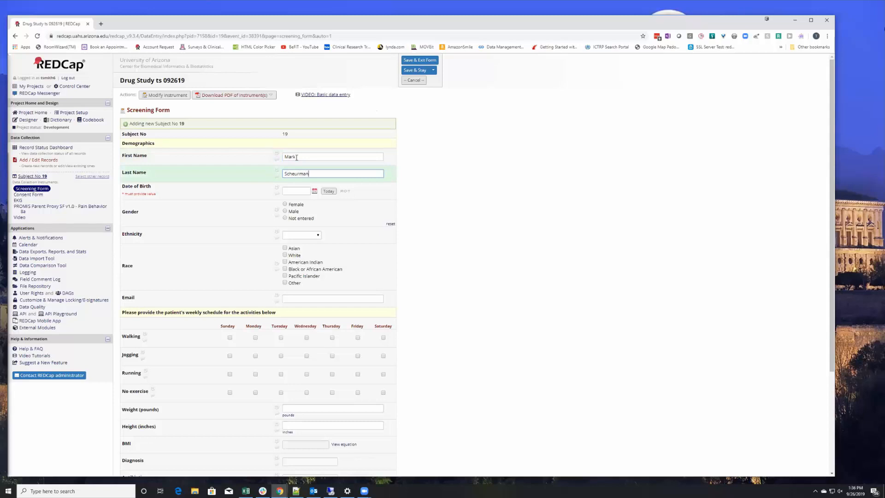
{"action": "key", "text": "Tab"}
{"action": "left_click", "coordinate": [327, 192]}
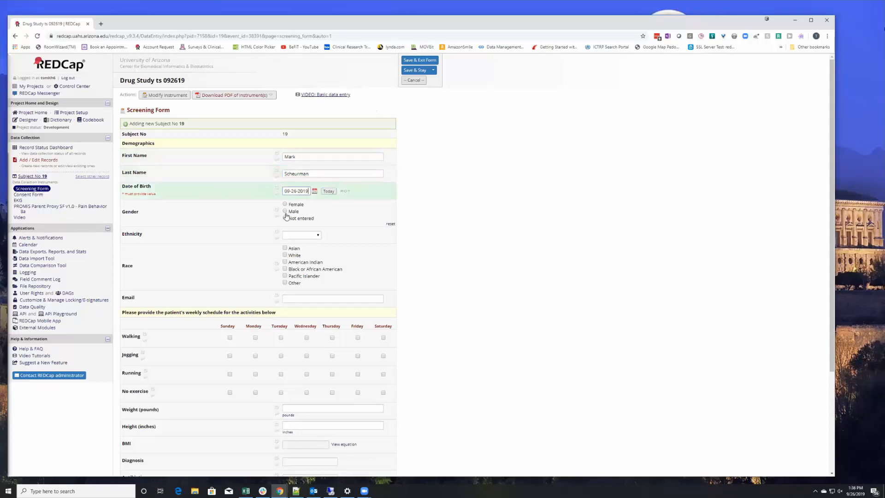
{"action": "left_click", "coordinate": [285, 211]}
{"action": "left_click", "coordinate": [420, 61]}
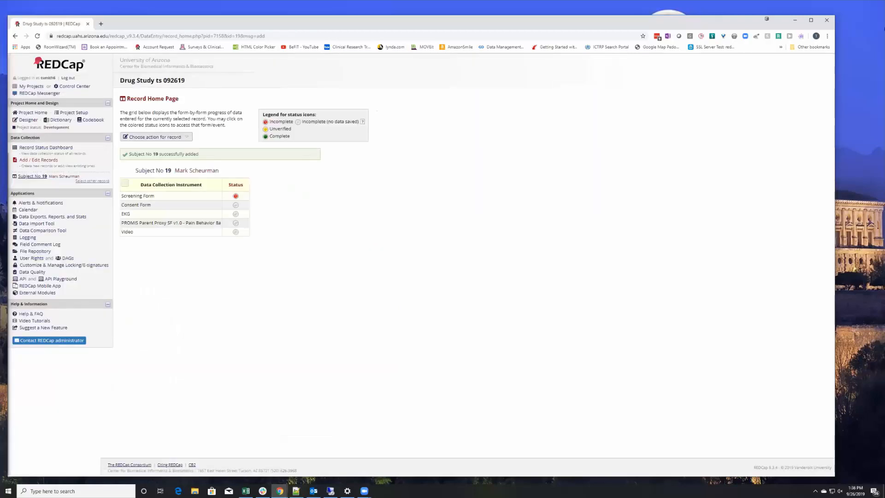
Check that record 19's 'New male participant' alert in Outlook reached all three recipients, then close it.
{"action": "key", "text": "alt+Tab"}
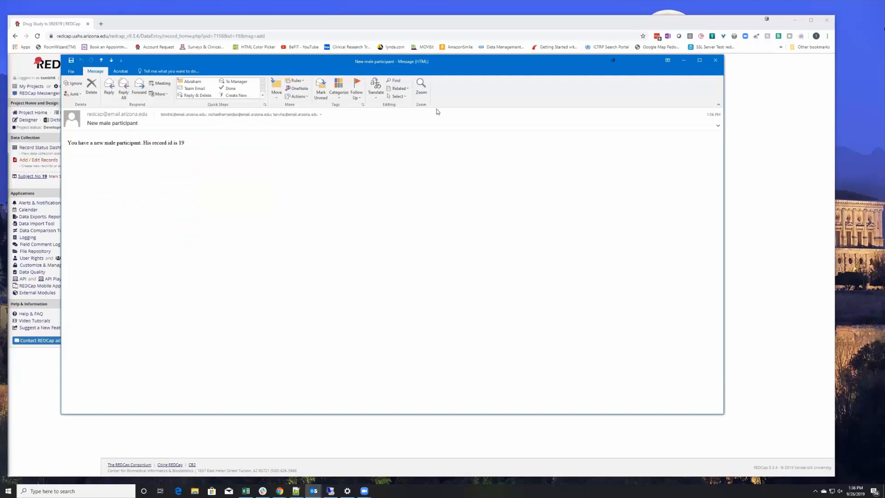
{"action": "left_click", "coordinate": [717, 64]}
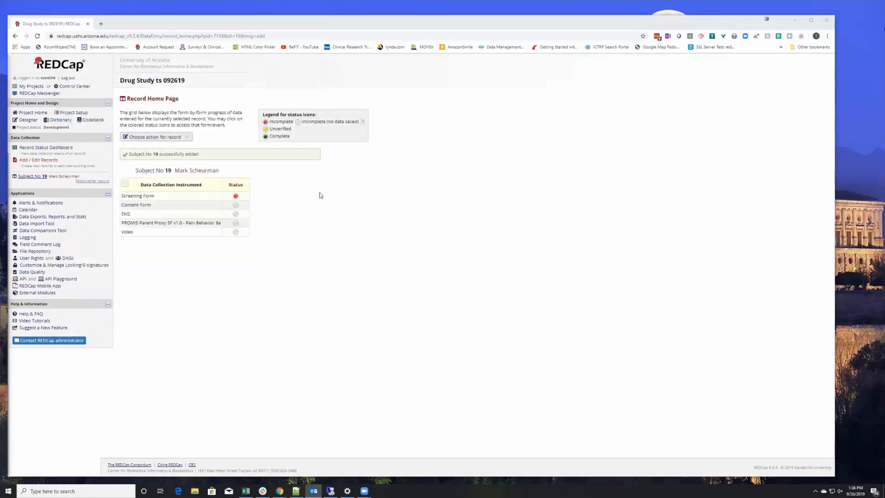